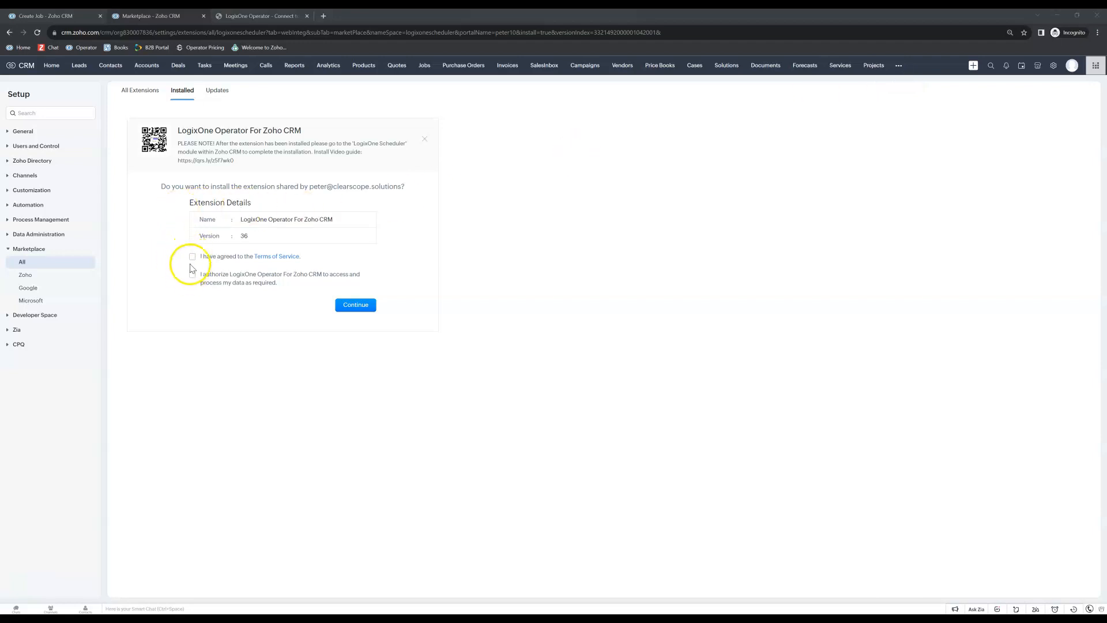
# - Install LogixOne Operator For Zoho CRM for all users, accepting the terms and data authorization, and start the 10-day free trial
pyautogui.click(192, 256)
pyautogui.click(192, 276)
pyautogui.click(350, 305)
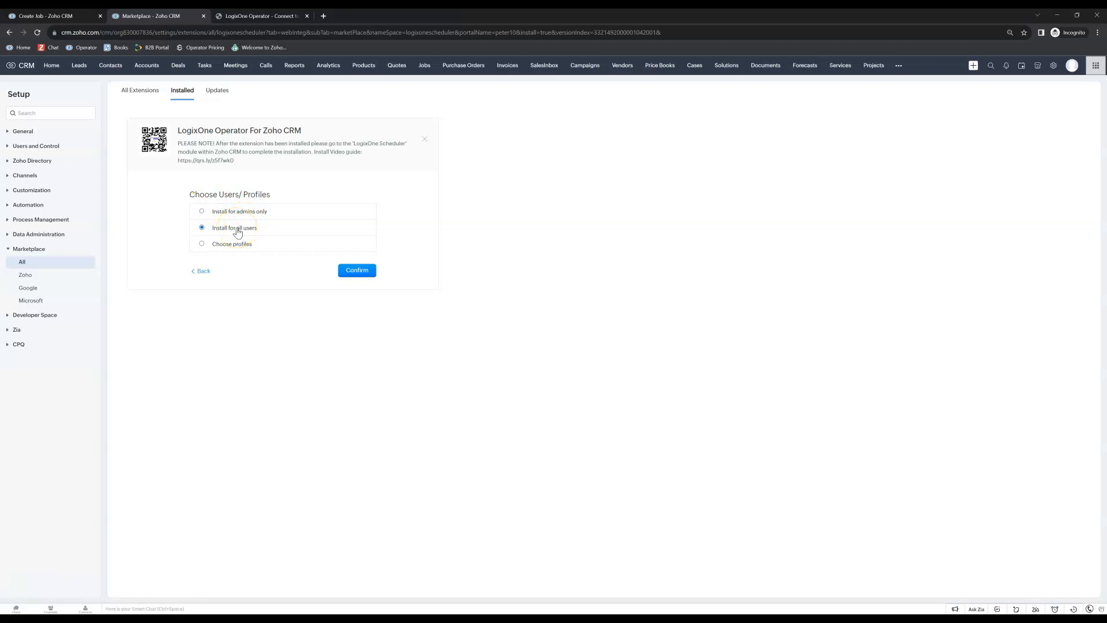
pyautogui.click(357, 271)
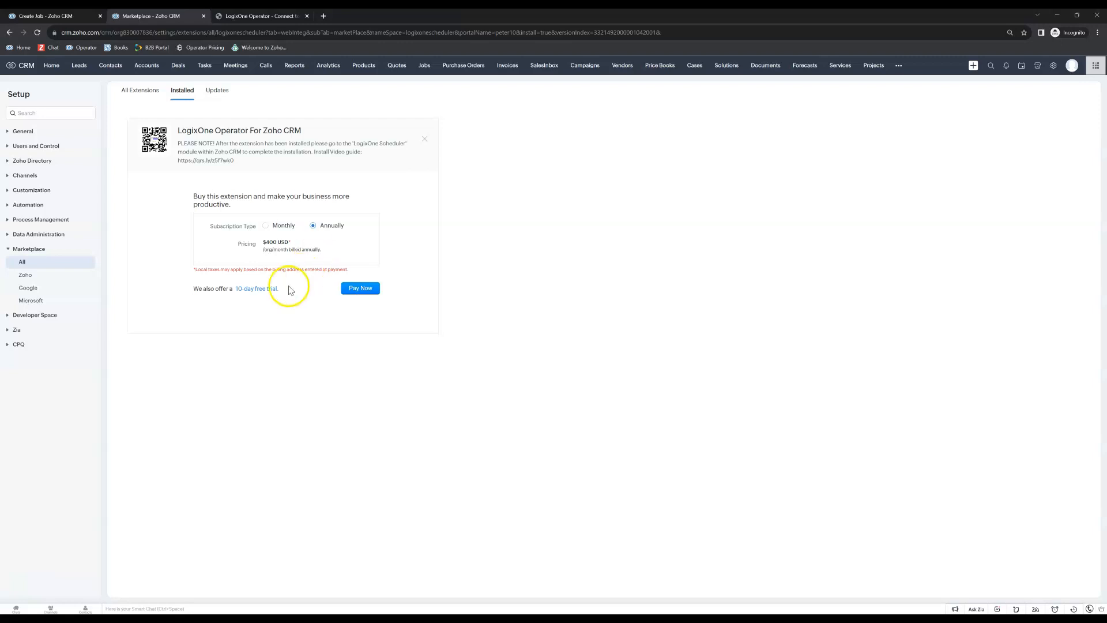
pyautogui.click(245, 293)
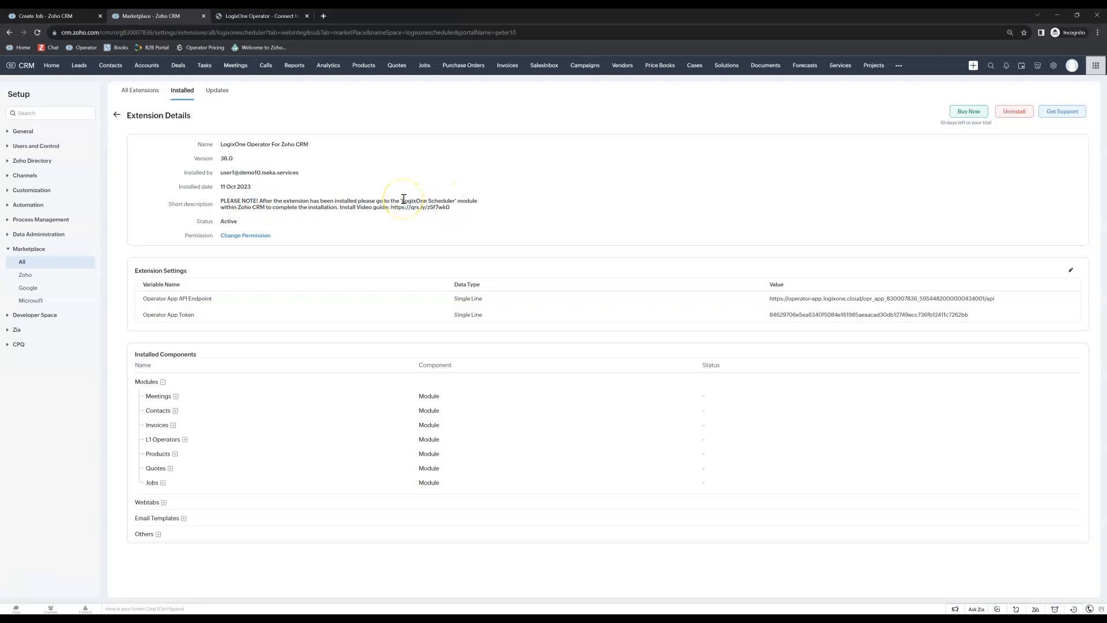
# - Open the LogixOne Scheduler module and, from its self-install guide, authorize LogixOne Operator App to access the CRM data
pyautogui.click(900, 67)
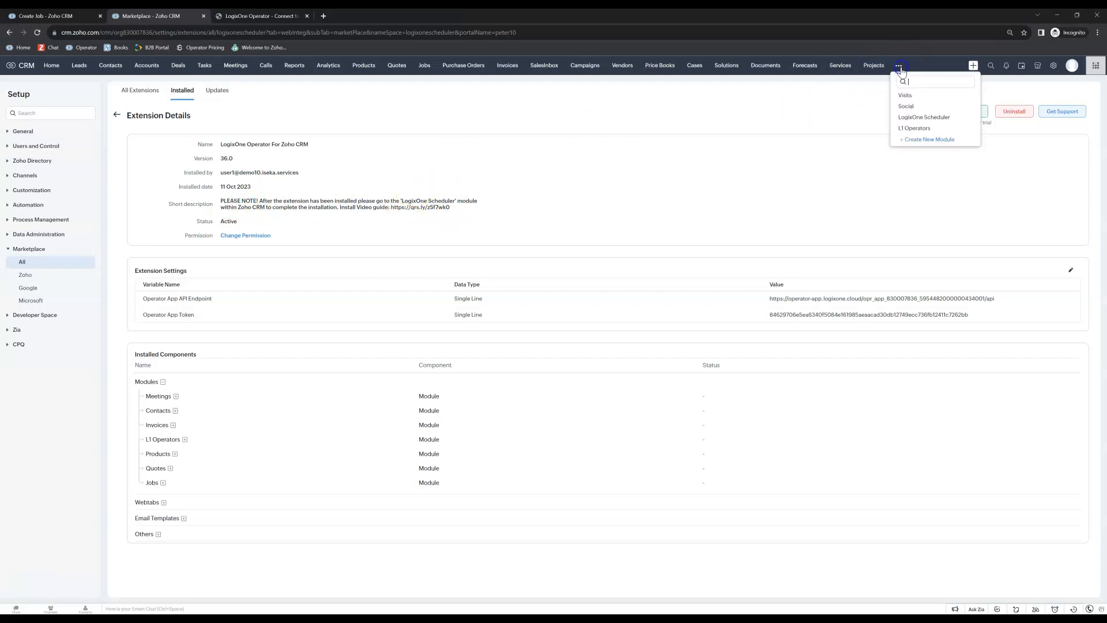
pyautogui.click(924, 117)
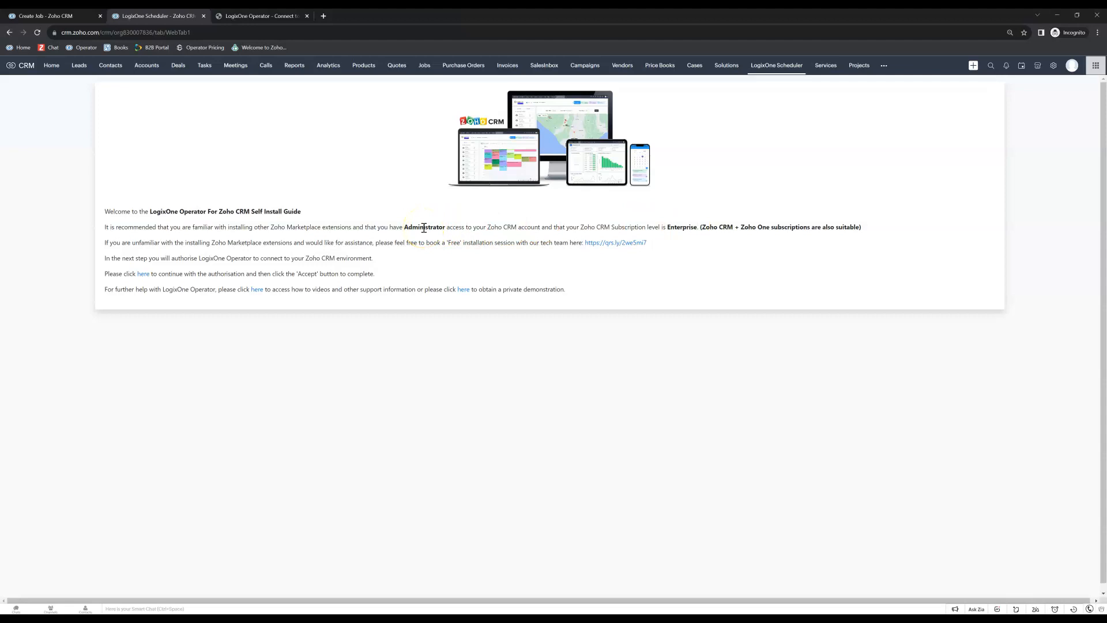
pyautogui.click(145, 275)
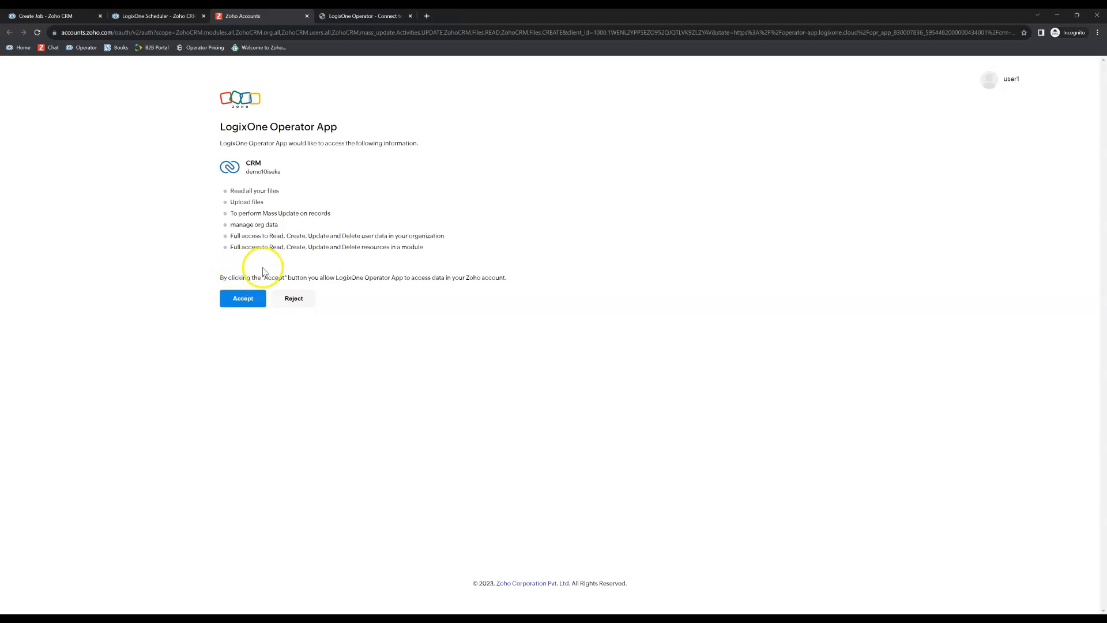
pyautogui.click(246, 304)
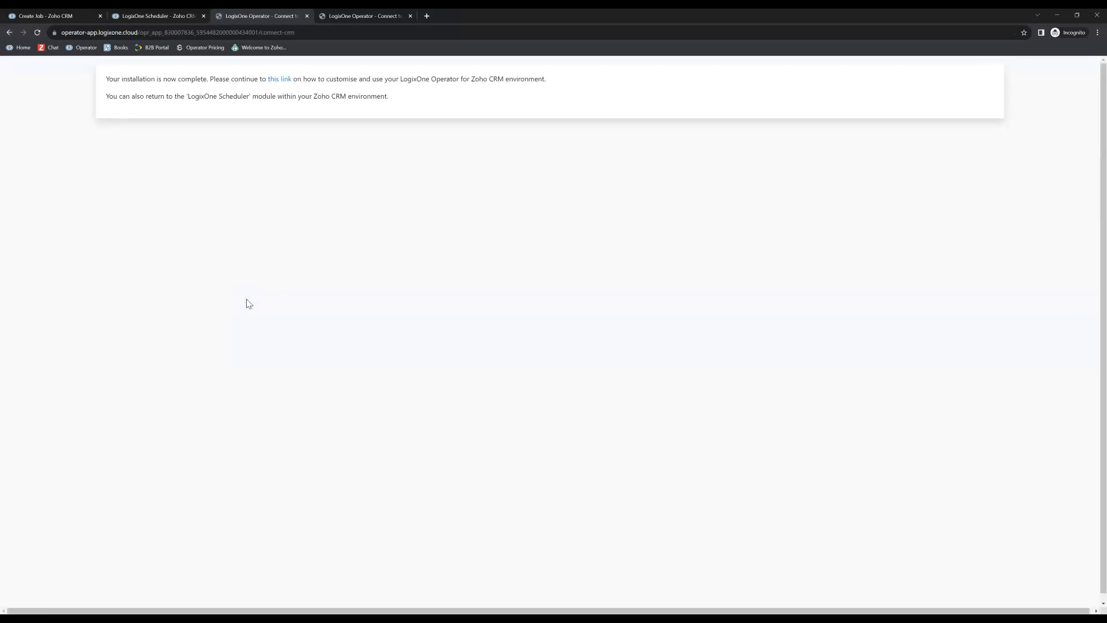
pyautogui.click(259, 159)
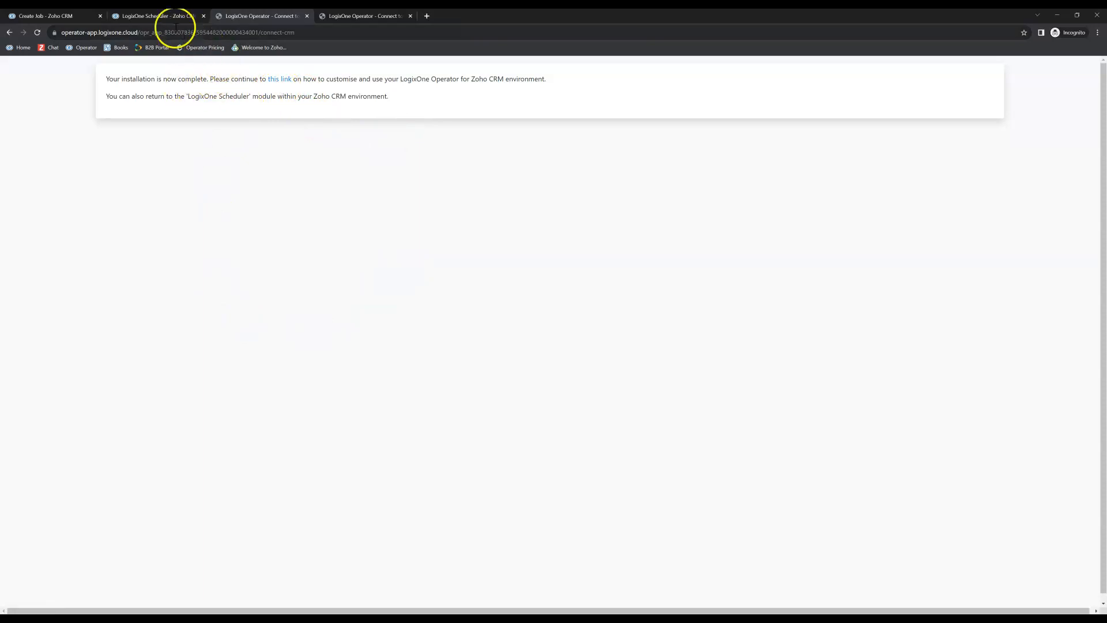
# - Cancel the open Create Job form and return to the LogixOne Scheduler module
pyautogui.click(60, 16)
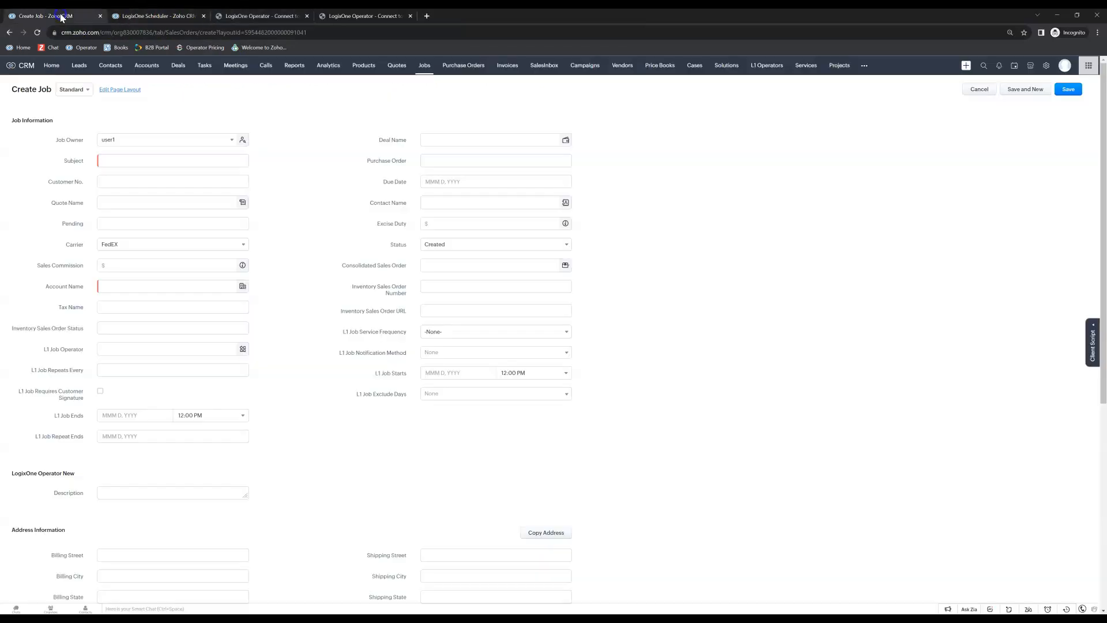
pyautogui.click(978, 89)
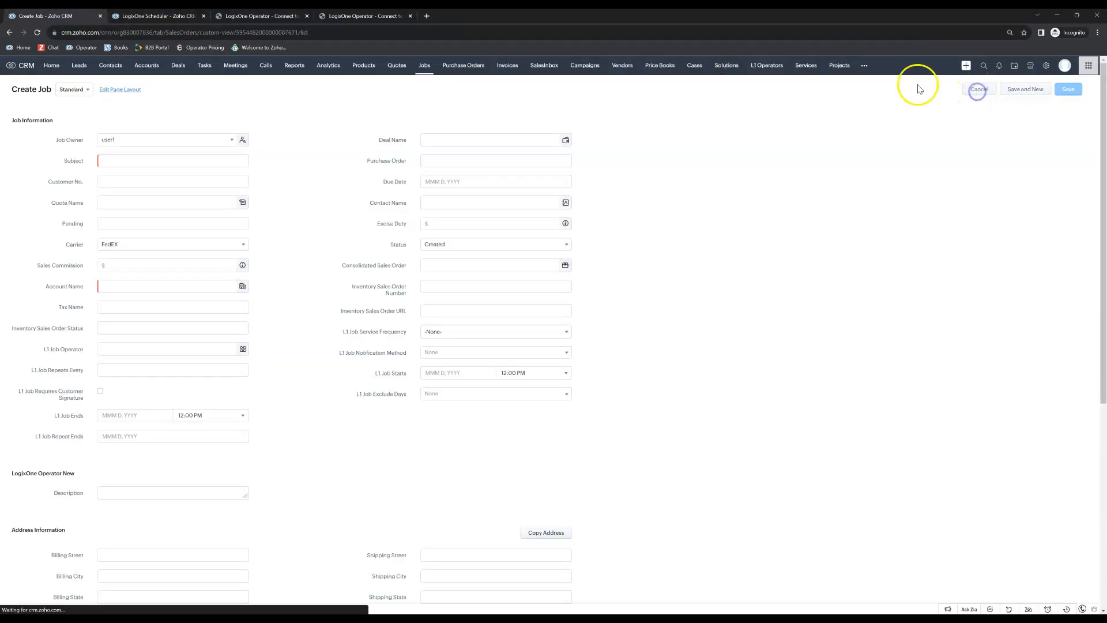
pyautogui.click(865, 68)
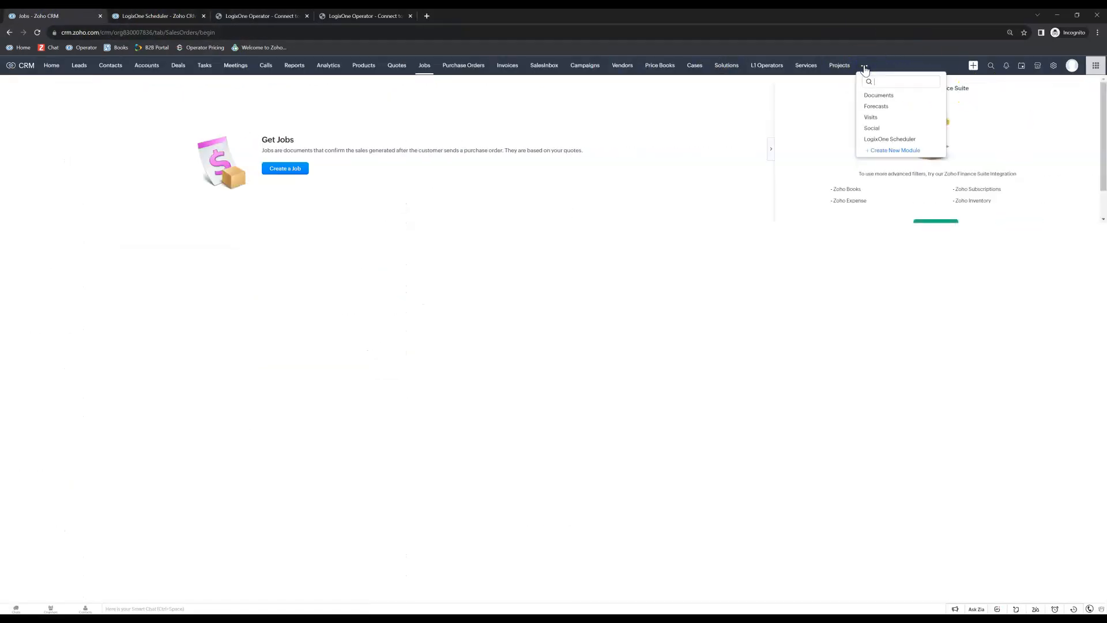
pyautogui.click(902, 140)
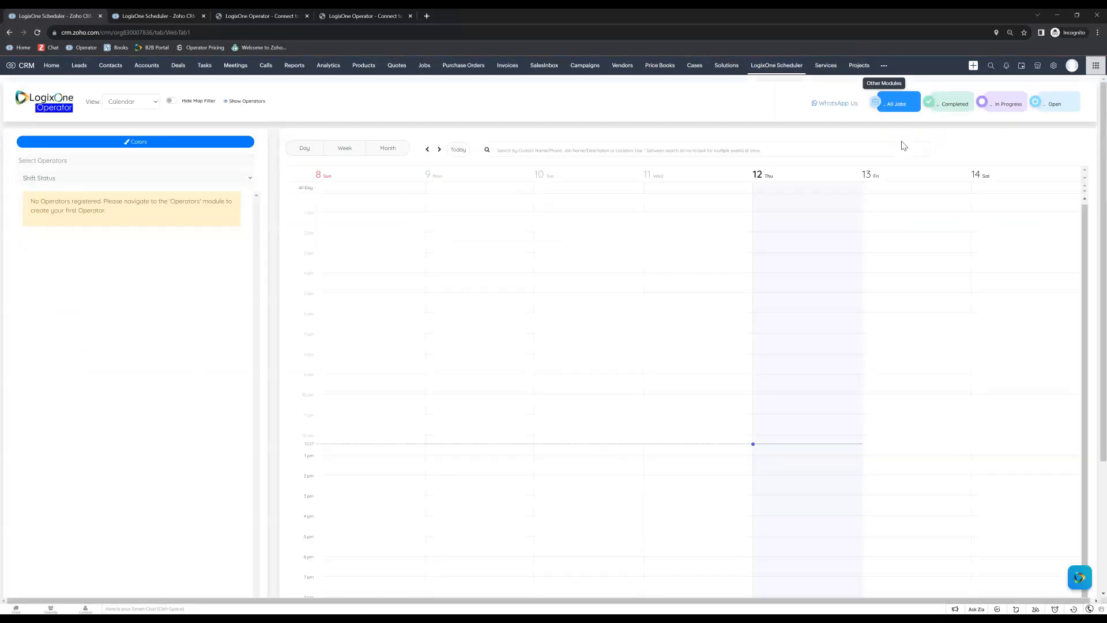
pyautogui.click(827, 200)
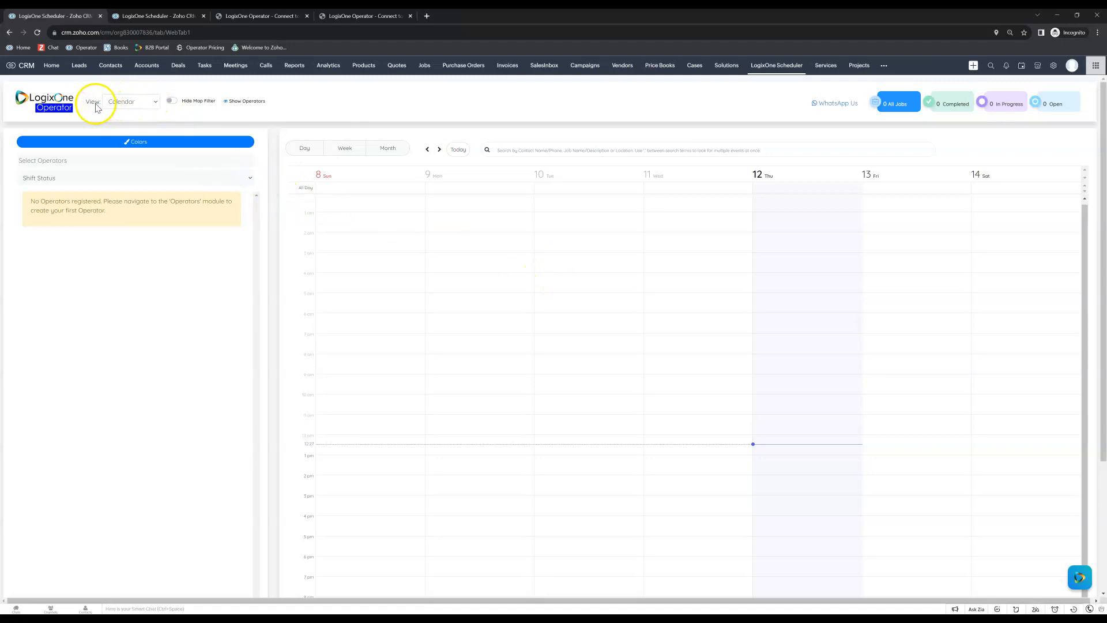
# - Switch the scheduler to Map view and apply a filter for Accounts in the state VIC
pyautogui.click(132, 102)
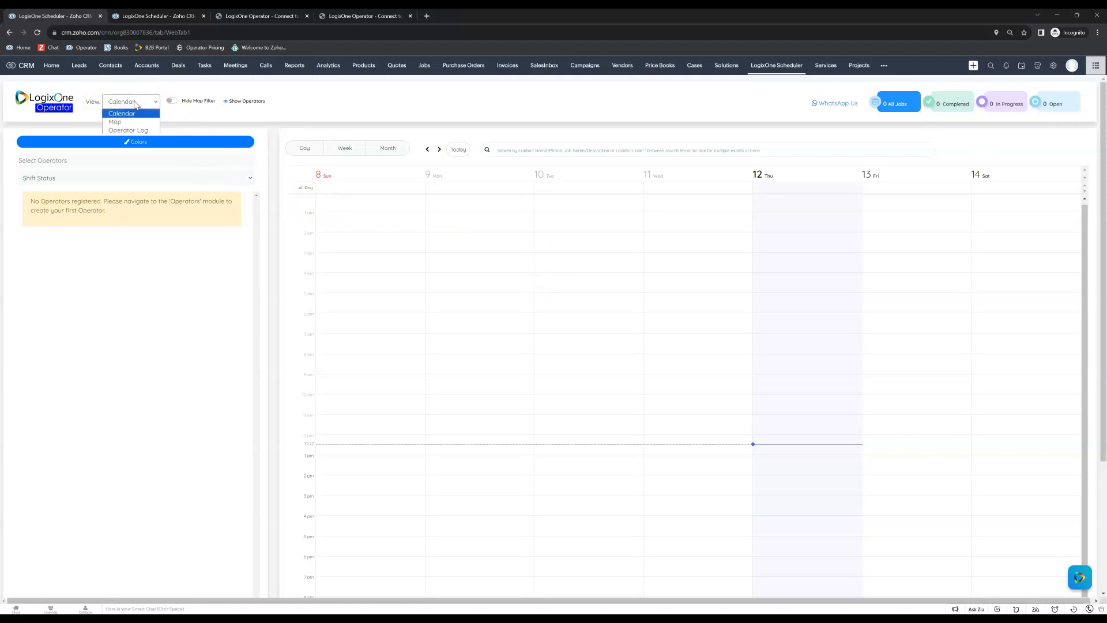
pyautogui.click(124, 122)
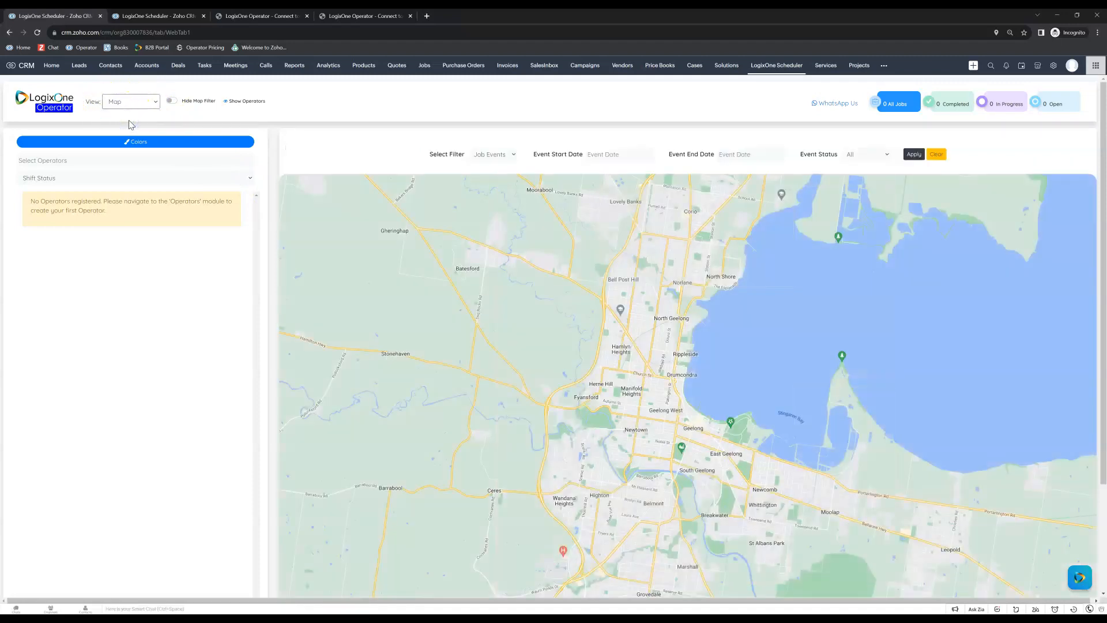
pyautogui.click(500, 154)
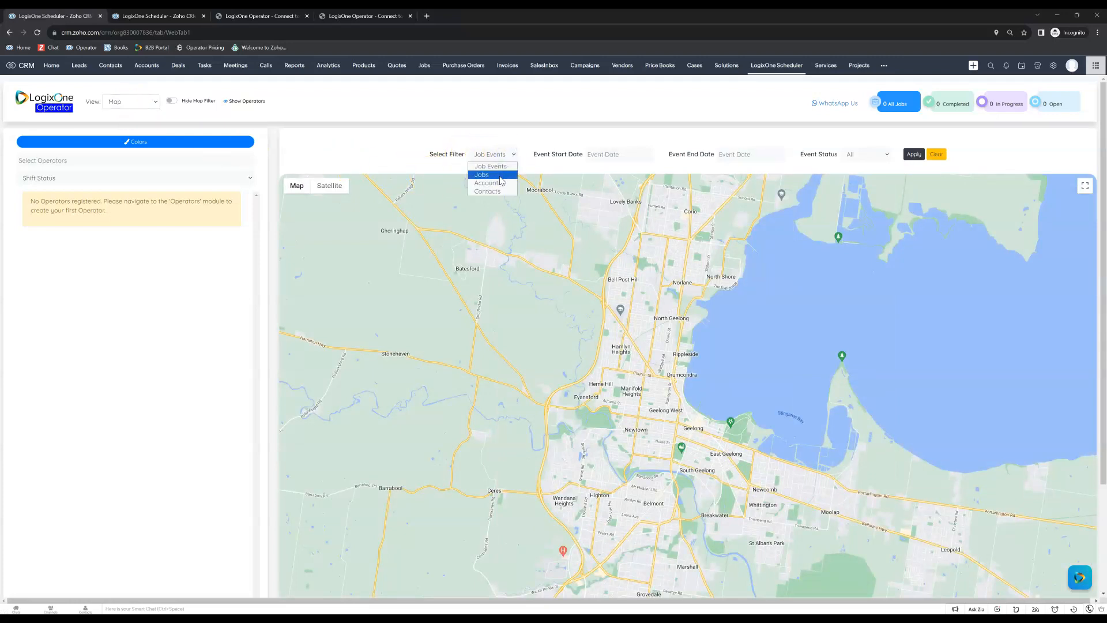
pyautogui.click(499, 182)
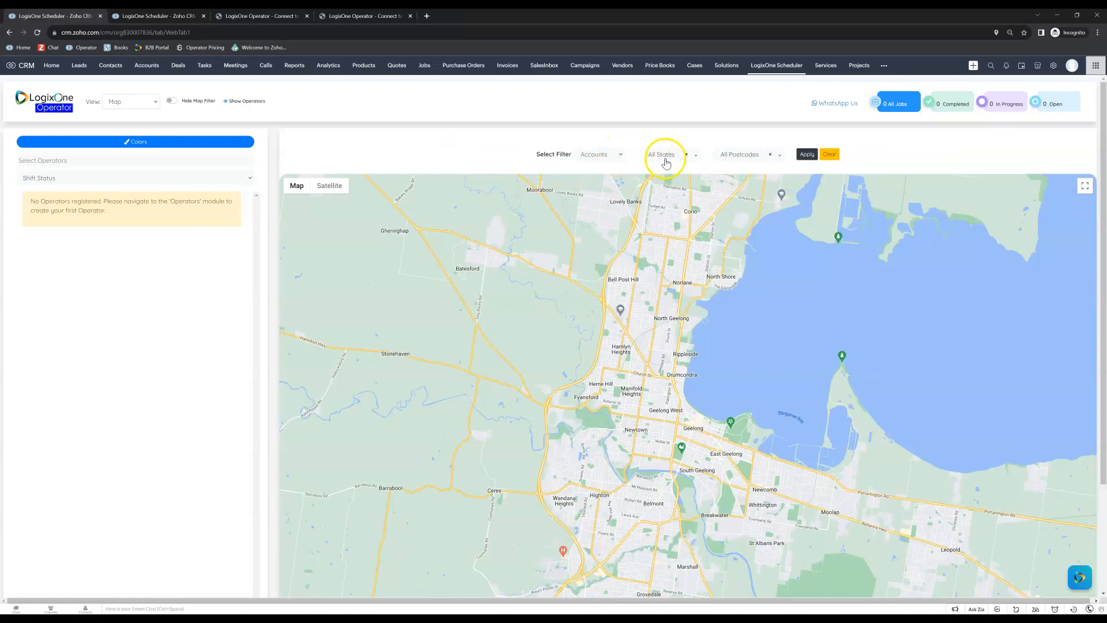
pyautogui.click(695, 155)
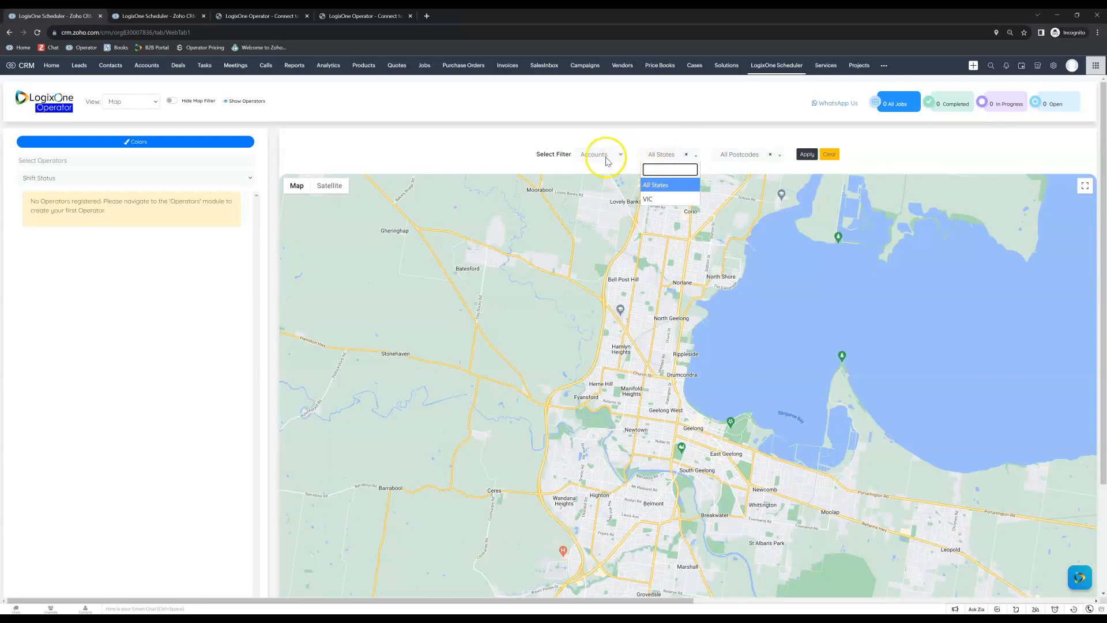
pyautogui.click(652, 199)
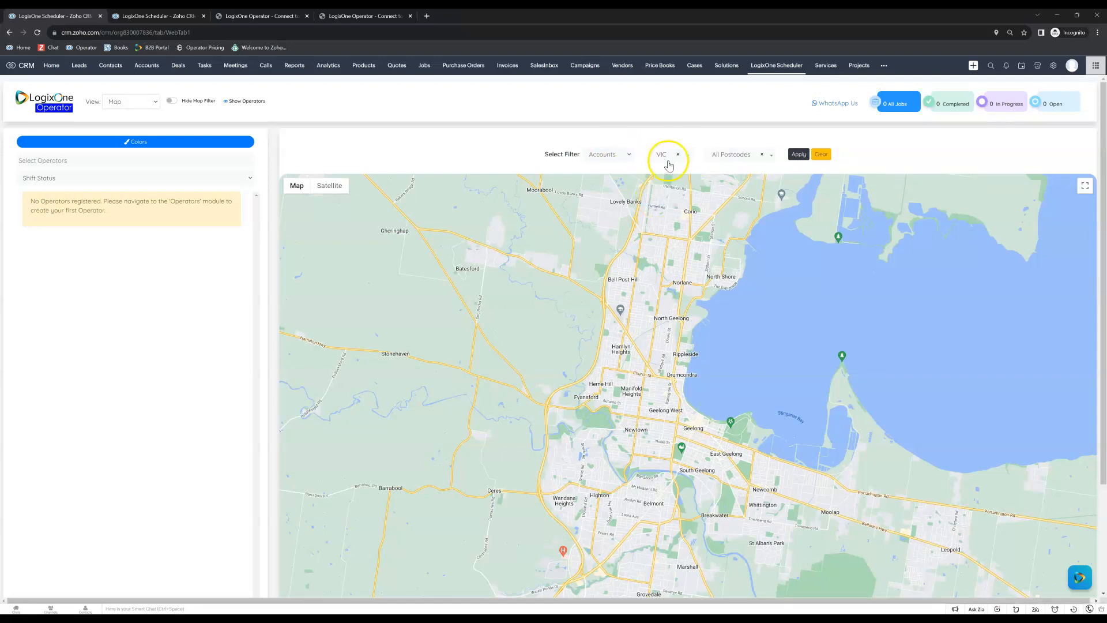
pyautogui.click(799, 155)
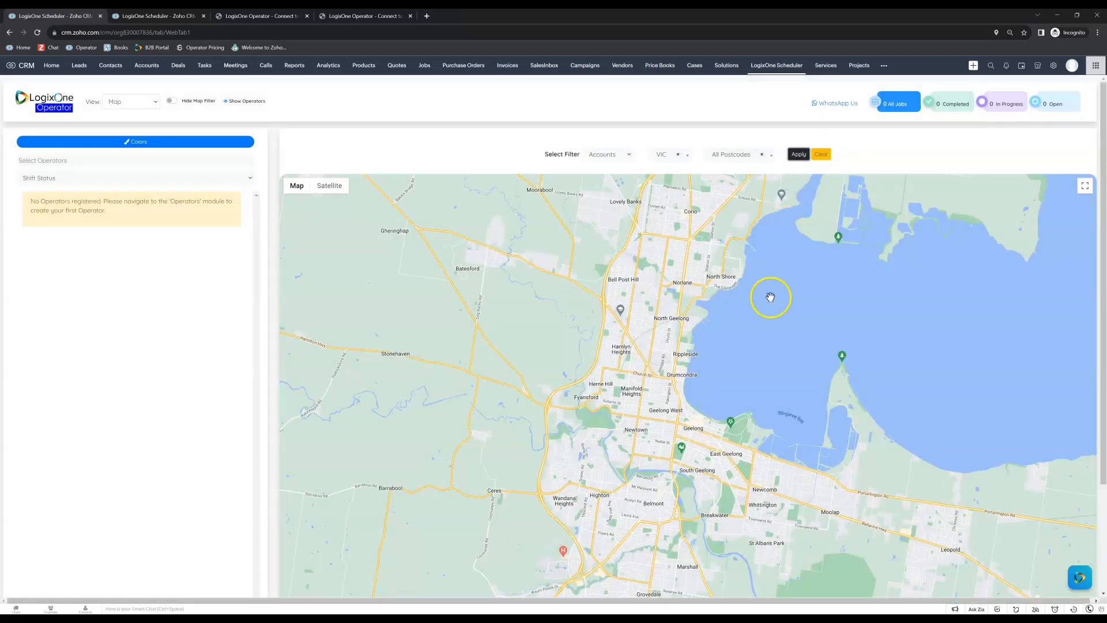
# - Locate the account marker in central Melbourne on the map and view its details
pyautogui.scroll(-1, 768, 298)
pyautogui.moveTo(768, 298); pyautogui.dragTo(482, 469)
pyautogui.scroll(-1, 694, 384)
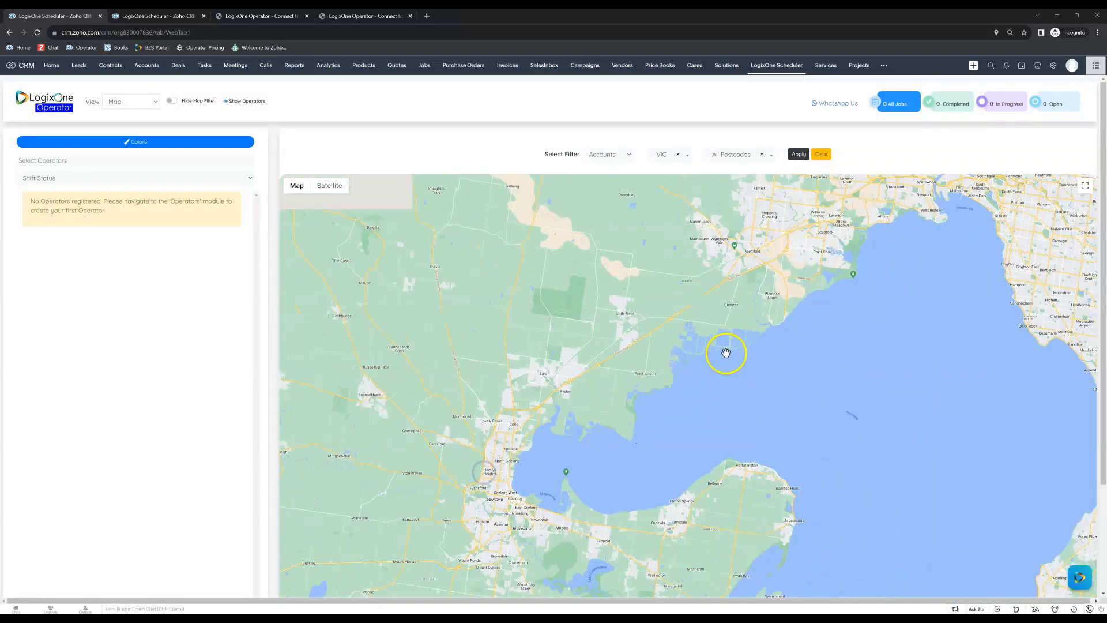
pyautogui.moveTo(898, 263); pyautogui.dragTo(823, 309)
pyautogui.scroll(2, 825, 312)
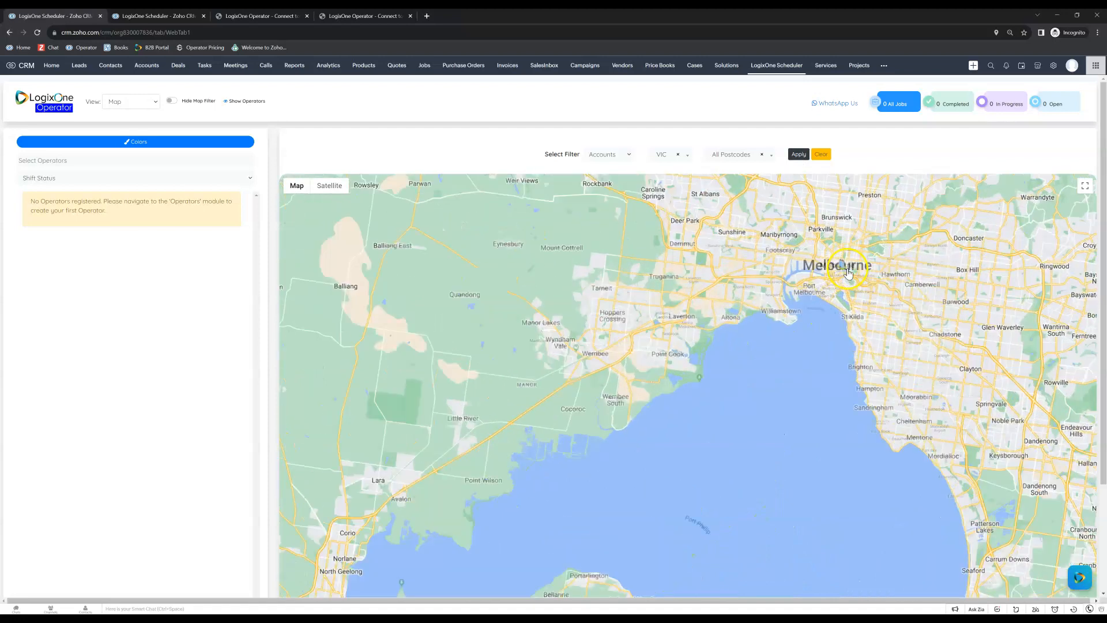
pyautogui.moveTo(849, 200); pyautogui.dragTo(838, 267)
pyautogui.click(838, 267)
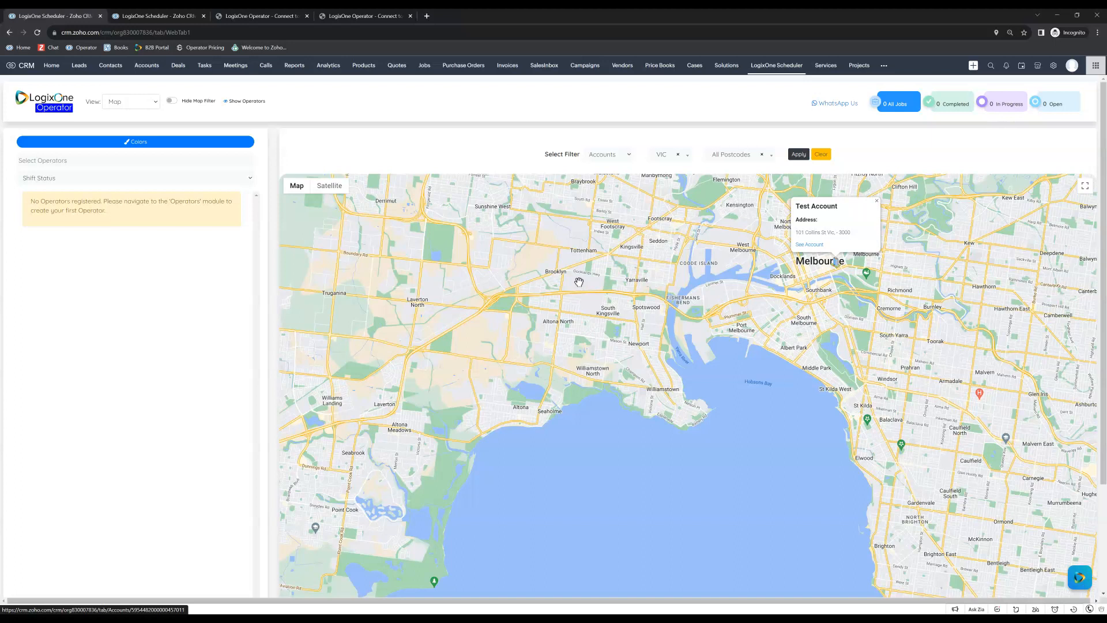
pyautogui.click(503, 154)
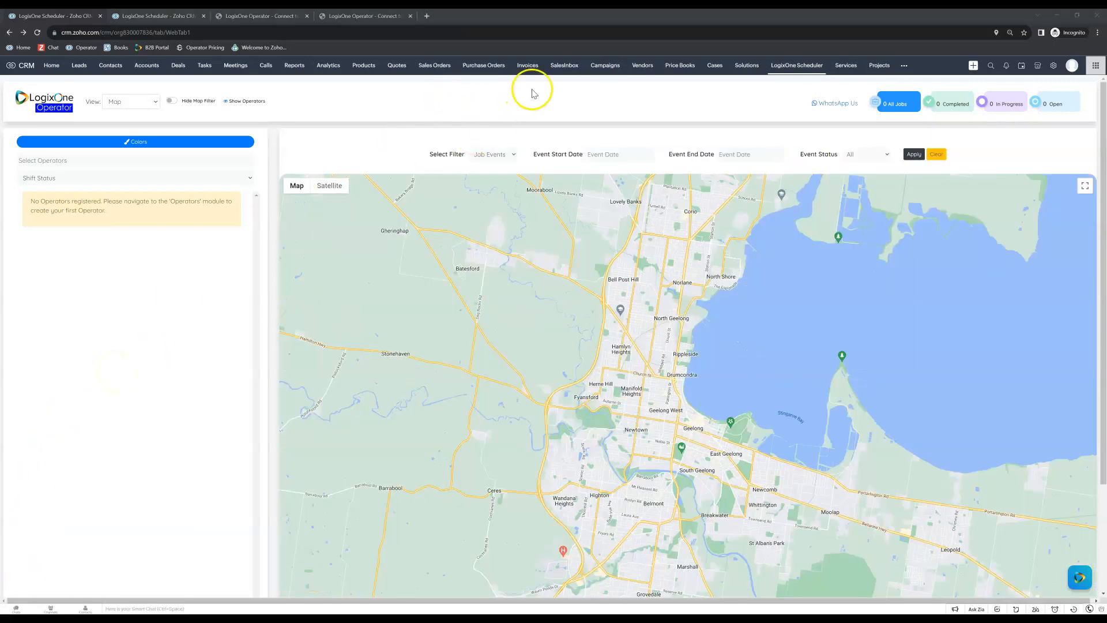
# - Open the Sales Orders module and bring up the form for creating a sales order
pyautogui.click(437, 70)
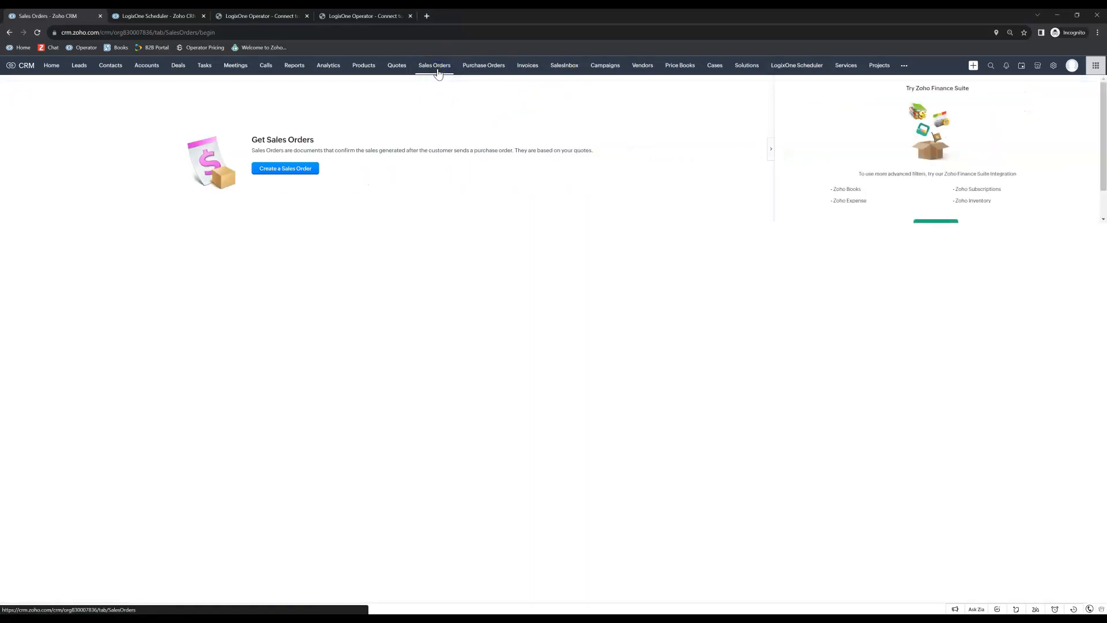
pyautogui.click(771, 149)
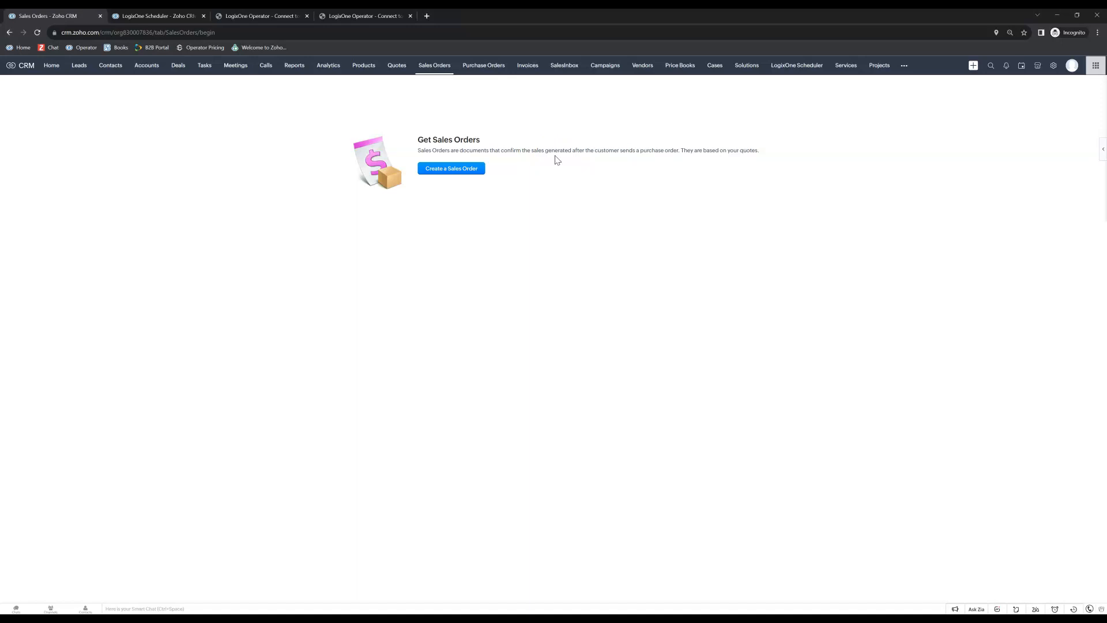
pyautogui.click(452, 172)
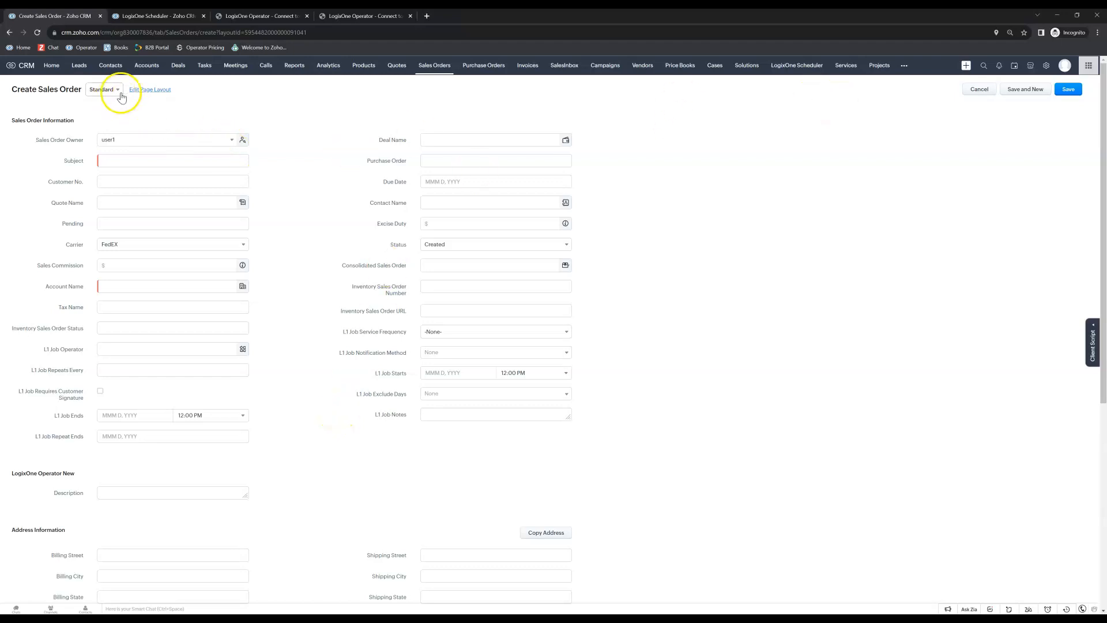
# - Open the Standard layout of the Sales Orders module for editing from the Modules and Fields setup
pyautogui.click(1047, 66)
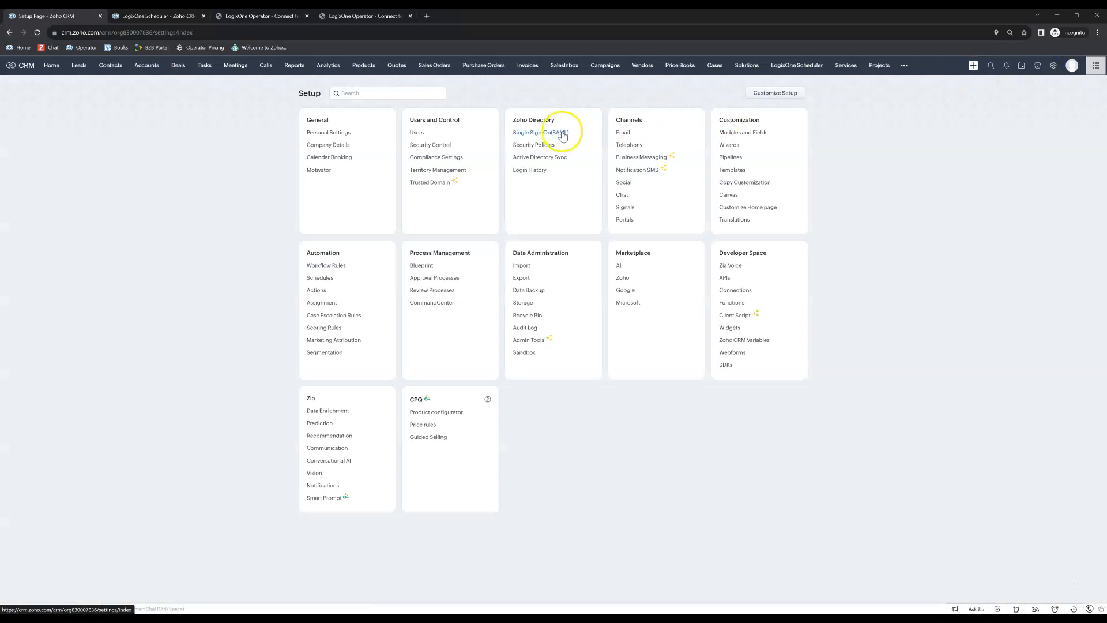
pyautogui.click(727, 134)
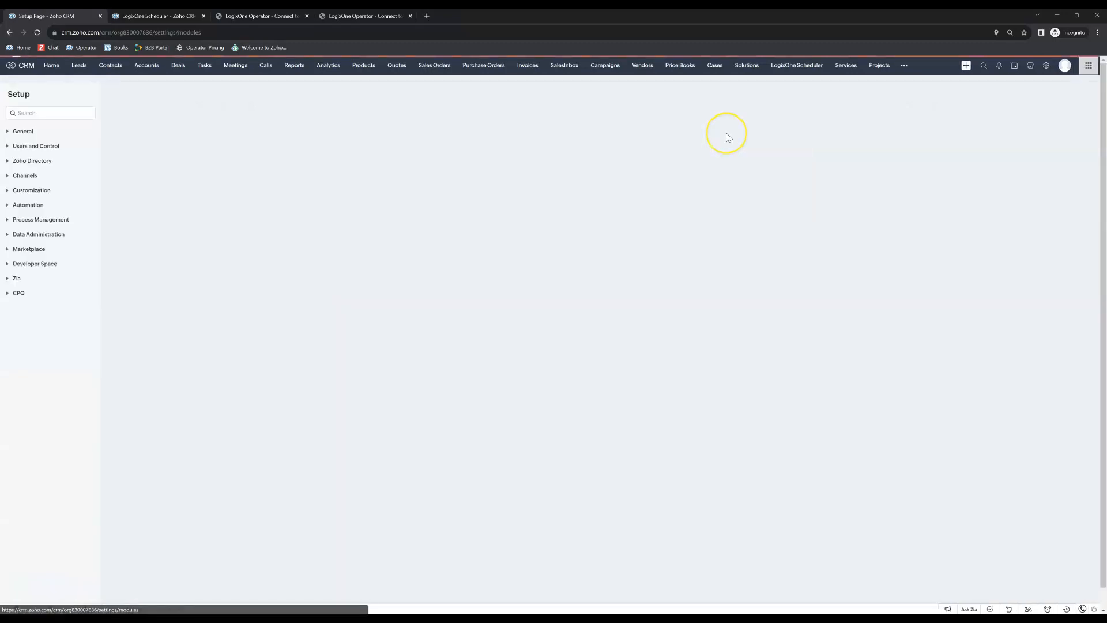
pyautogui.click(165, 320)
pyautogui.click(180, 321)
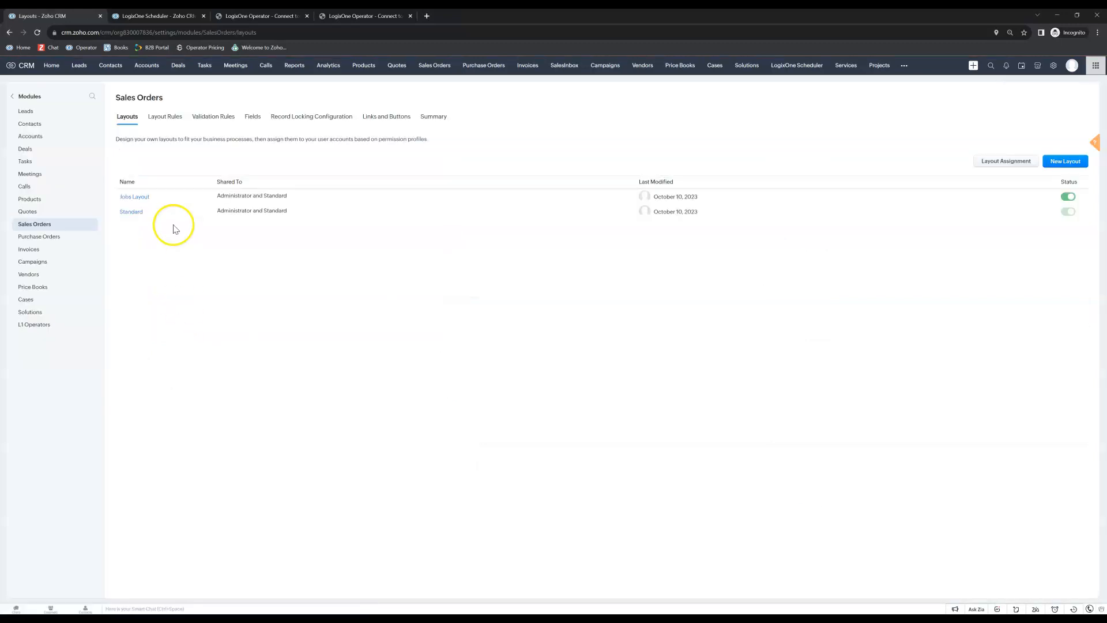
pyautogui.click(138, 214)
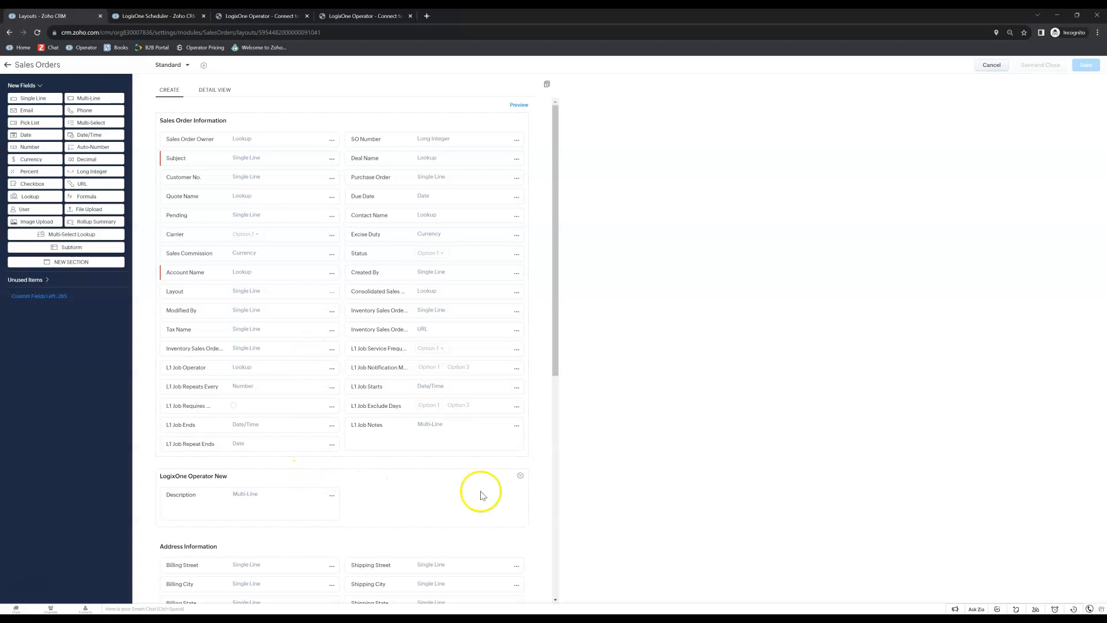
# - Delete the LogixOne Operator New section from the Standard layout and confirm the deletion
pyautogui.click(520, 475)
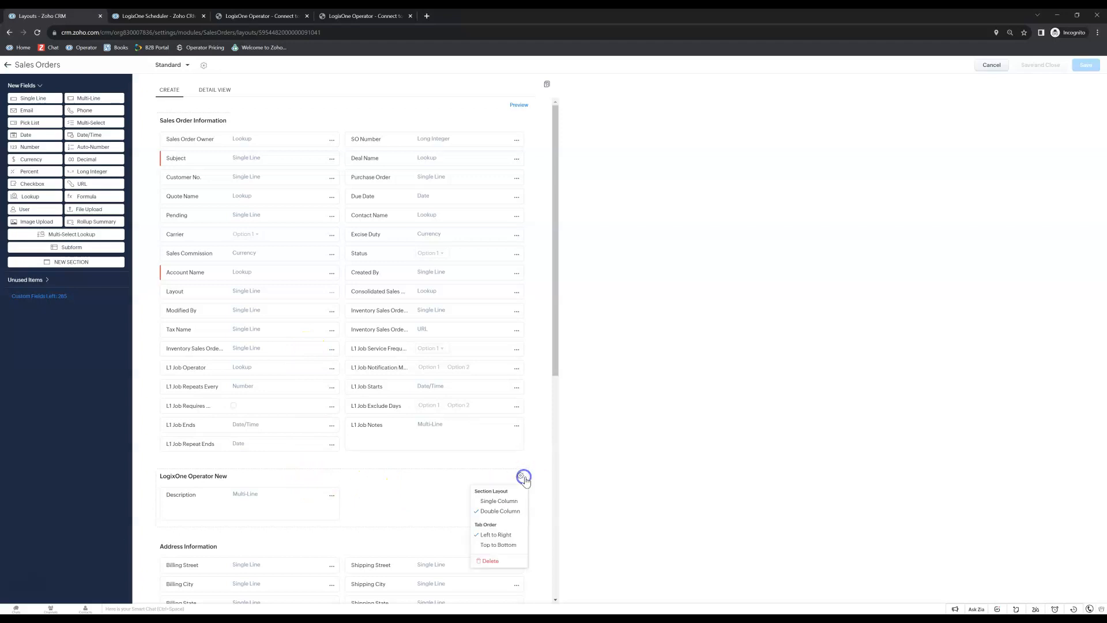
pyautogui.click(491, 561)
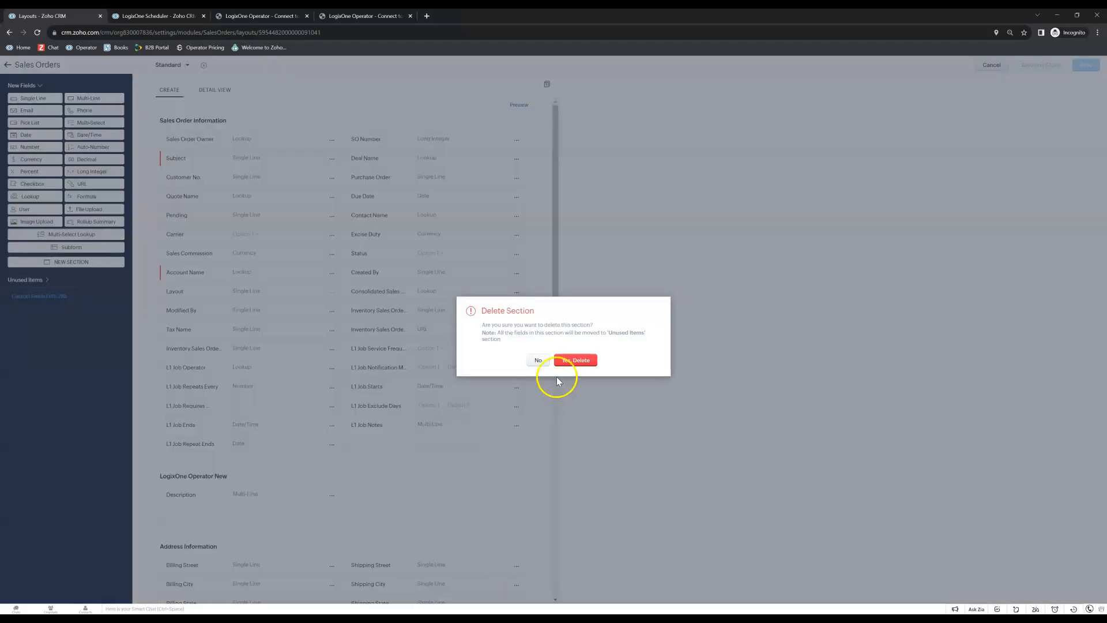
pyautogui.click(566, 360)
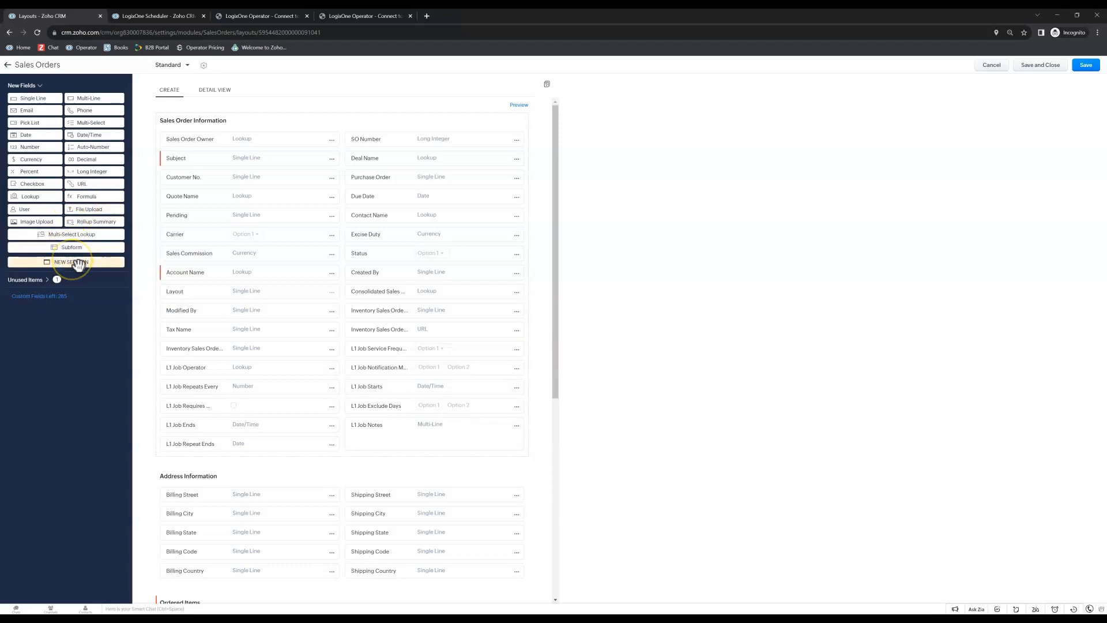
# - Add a new section named "LogixOne Operator Fields" directly below the Sales Order Information section
pyautogui.moveTo(78, 263); pyautogui.dragTo(237, 176)
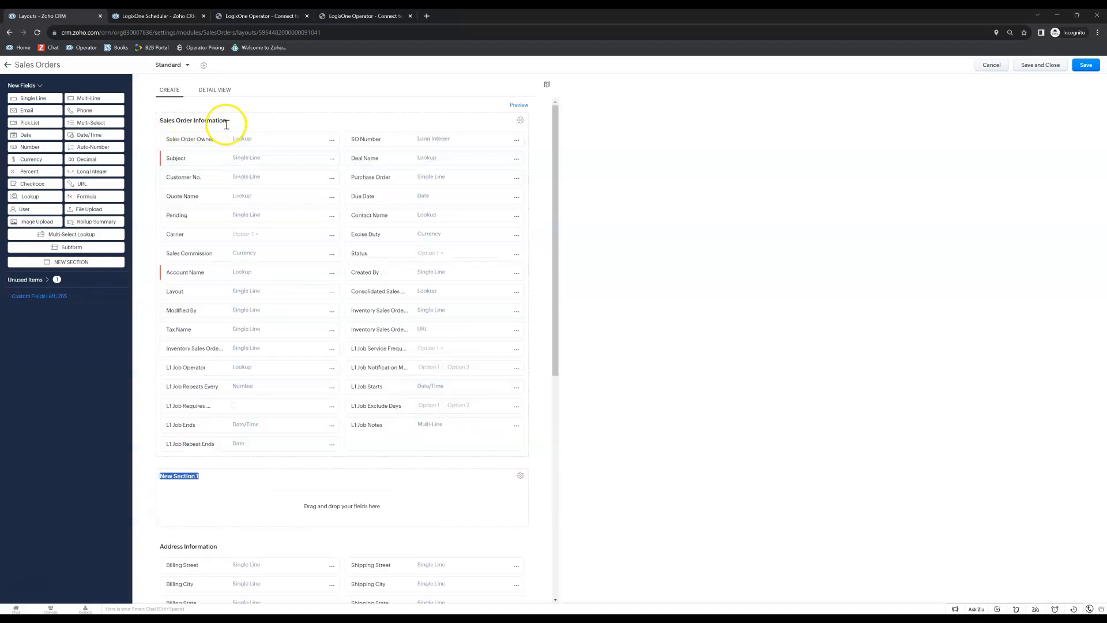
pyautogui.write('LogixOne Operator Fields')
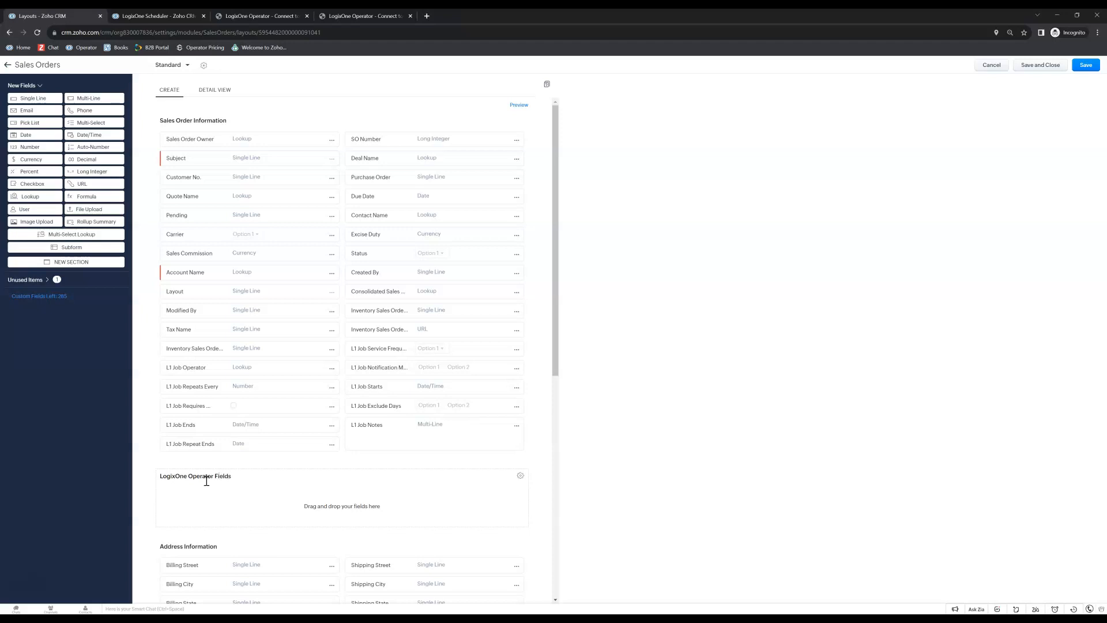
pyautogui.click(247, 462)
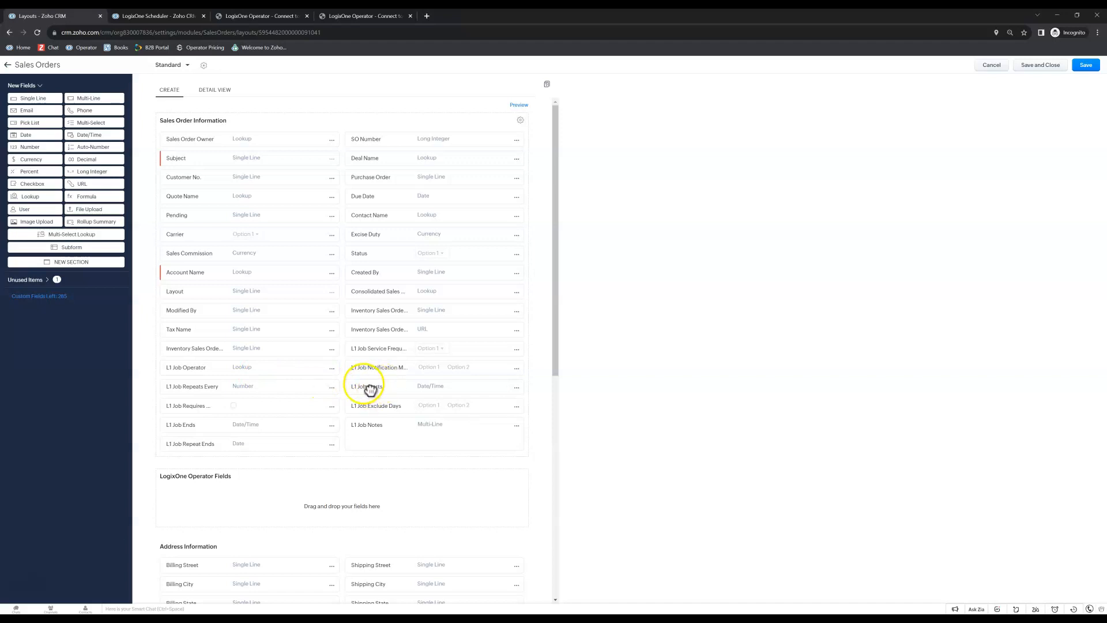
# - Move the L1 Job Starts and L1 Job Ends fields side by side into the LogixOne Operator Fields section
pyautogui.moveTo(370, 388); pyautogui.dragTo(193, 514)
pyautogui.moveTo(183, 506); pyautogui.dragTo(183, 505)
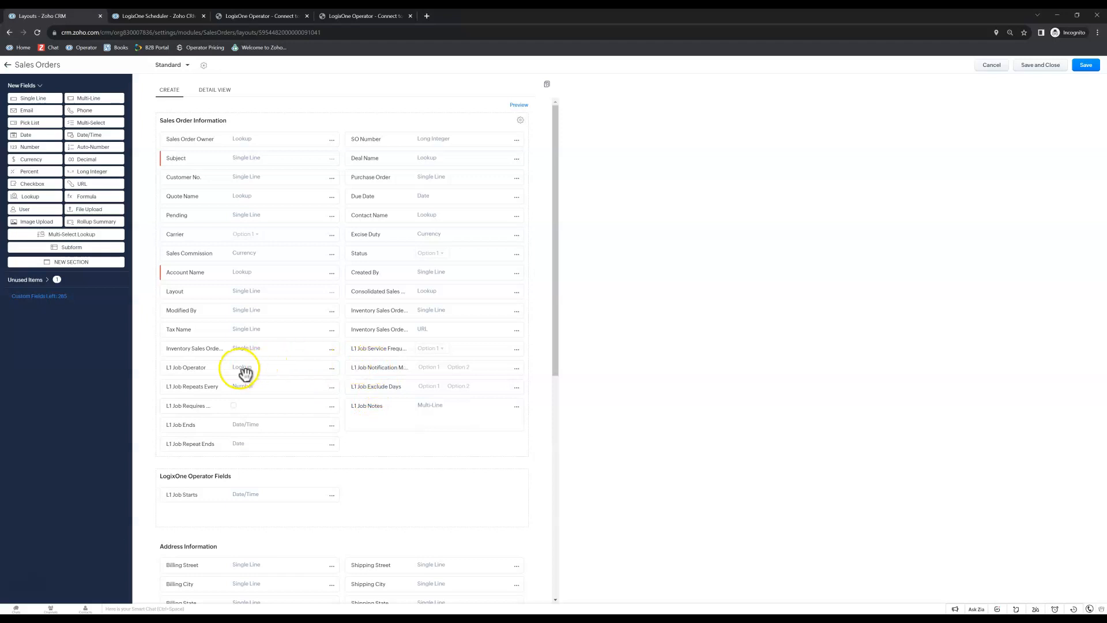
pyautogui.moveTo(180, 425); pyautogui.dragTo(366, 490)
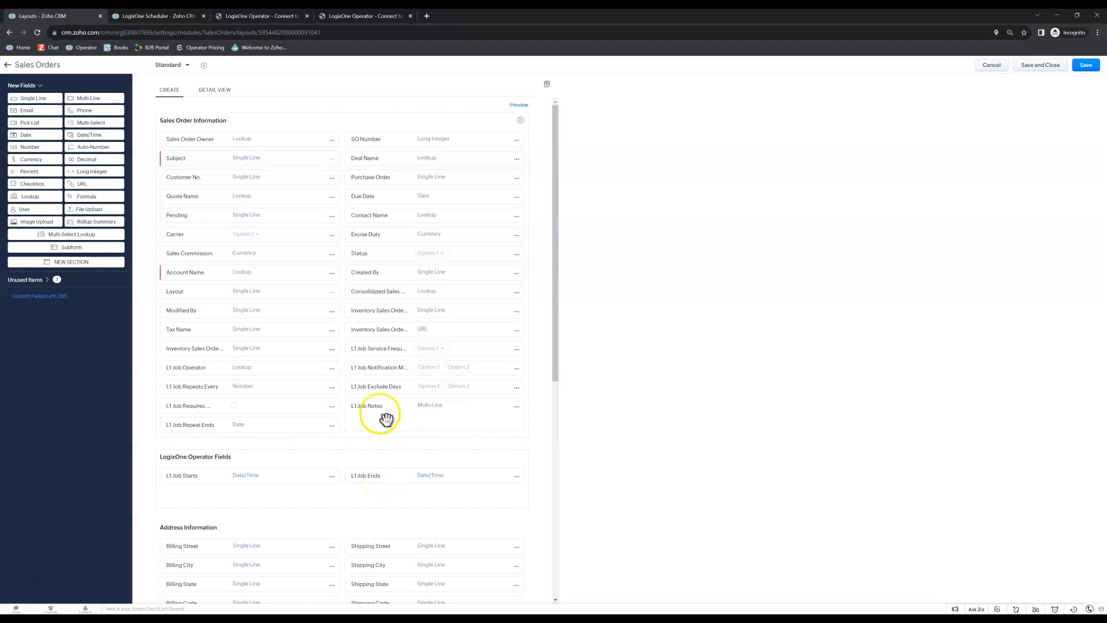
# - Move the L1 Job Service Frequency field into the LogixOne Operator Fields section, placing it under L1 Job Starts
pyautogui.click(369, 348)
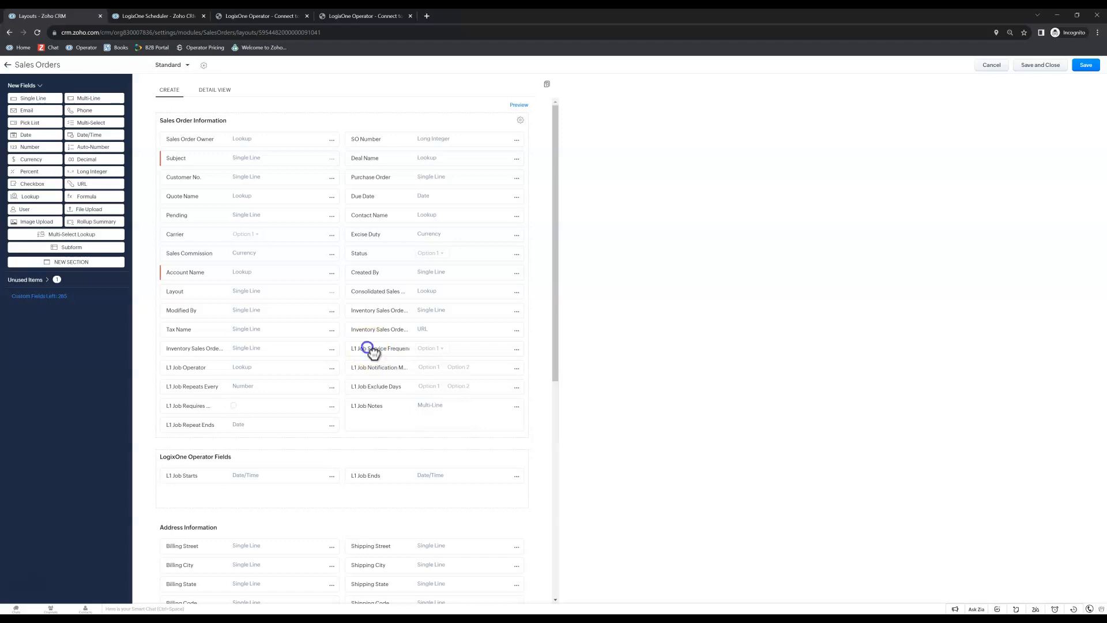
pyautogui.moveTo(371, 352); pyautogui.dragTo(368, 495)
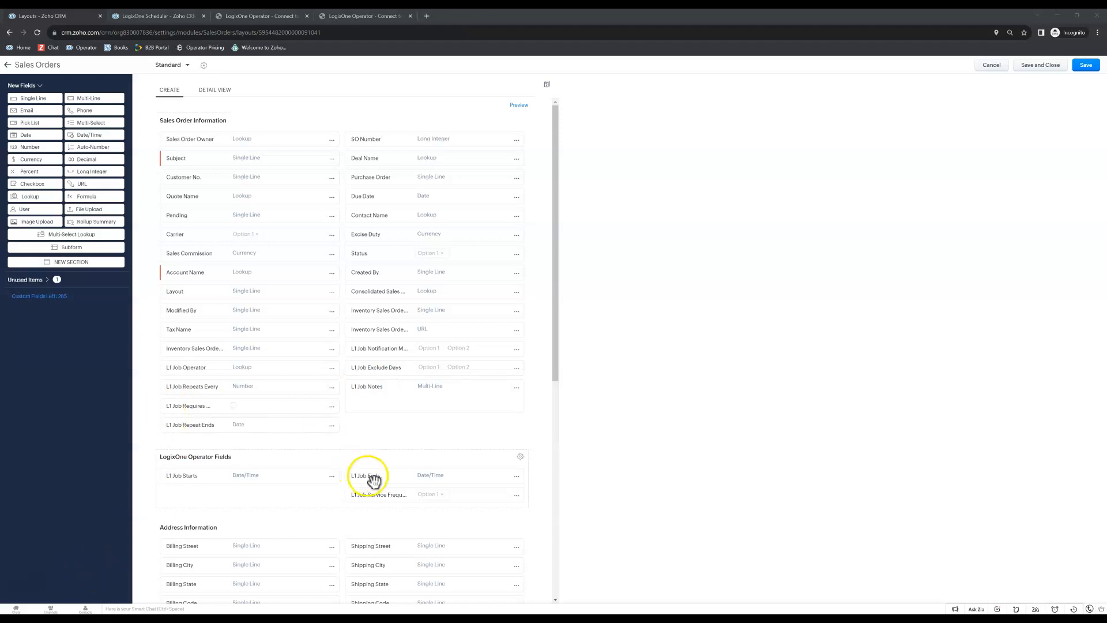
pyautogui.click(366, 496)
pyautogui.click(376, 407)
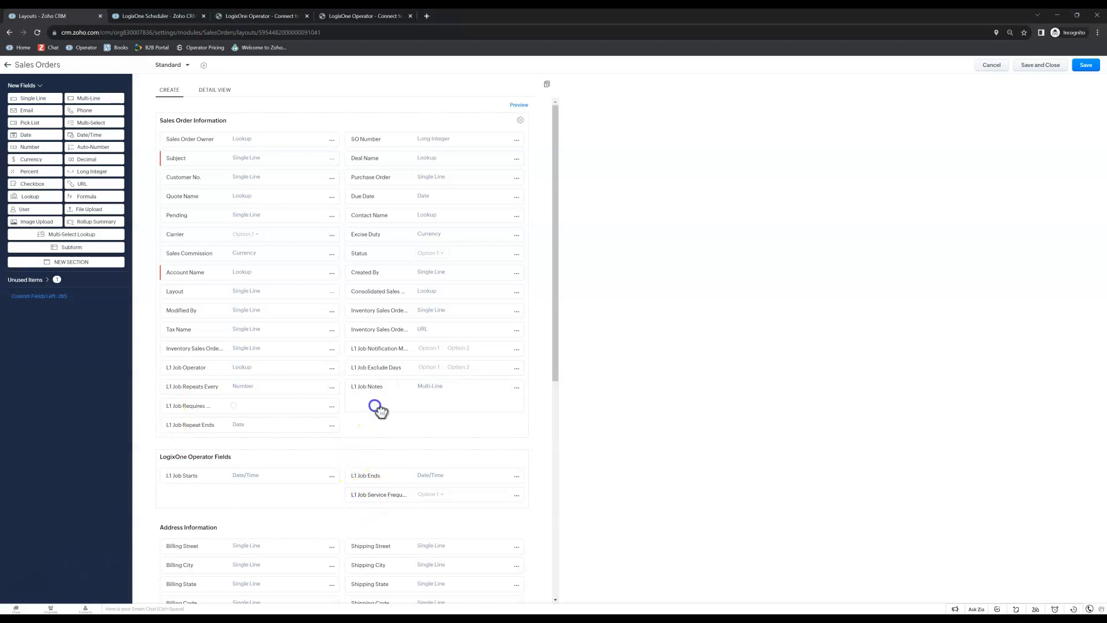
pyautogui.click(365, 499)
pyautogui.moveTo(365, 499); pyautogui.dragTo(259, 499)
pyautogui.click(207, 498)
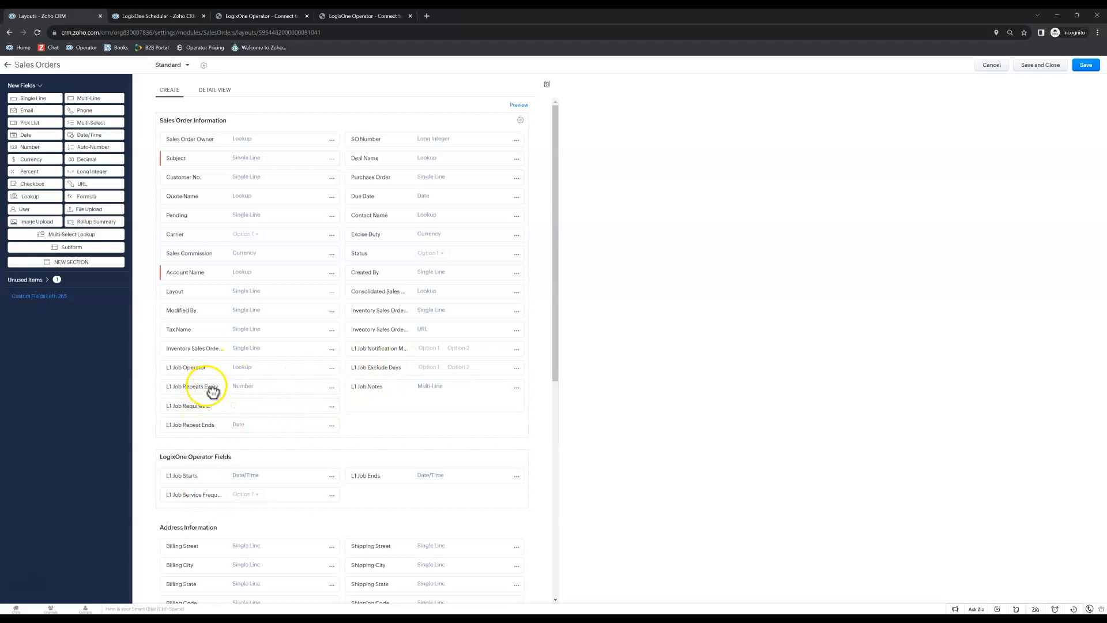
# - Move the L1 Job Repeats Every, L1 Job Exclude Days and L1 Job Repeat Ends fields into the LogixOne Operator Fields section
pyautogui.moveTo(212, 388); pyautogui.dragTo(367, 488)
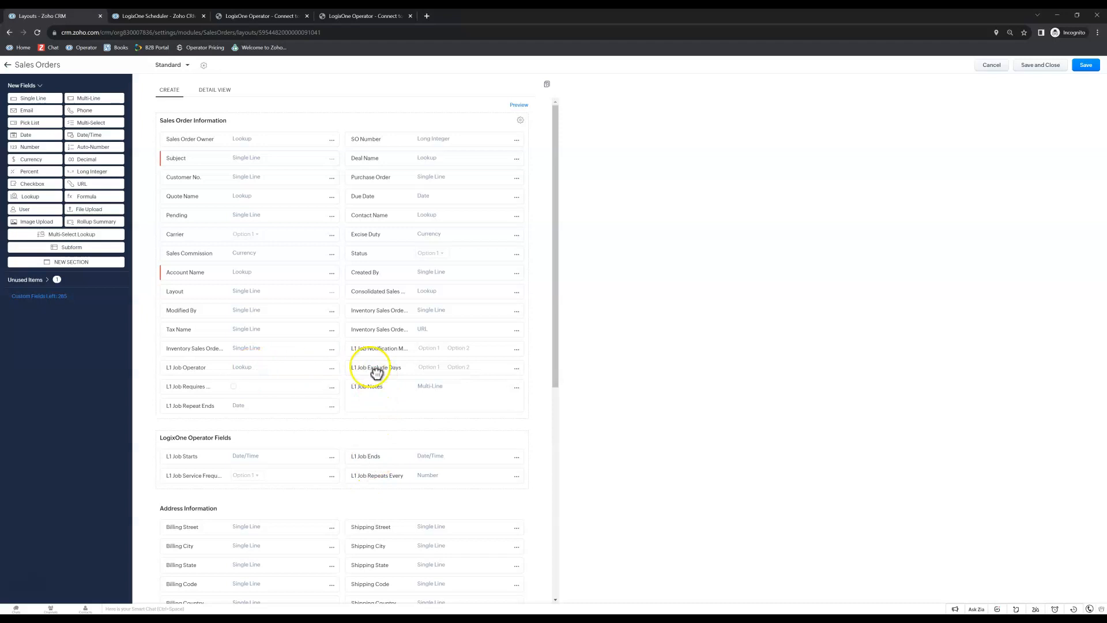
pyautogui.moveTo(376, 371); pyautogui.dragTo(209, 496)
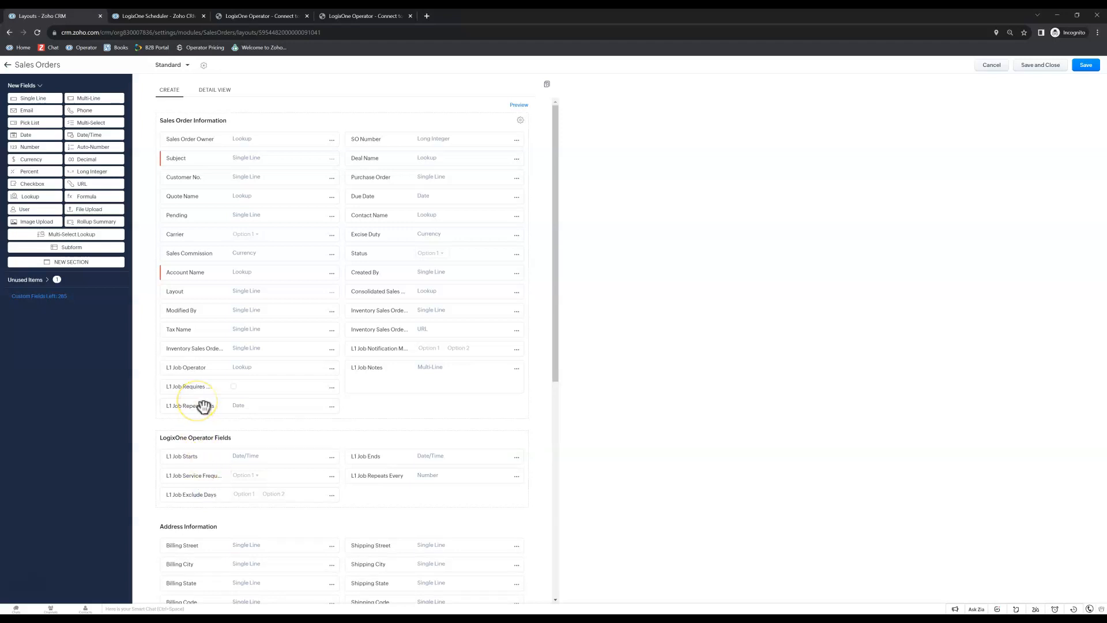
pyautogui.moveTo(199, 404); pyautogui.dragTo(386, 488)
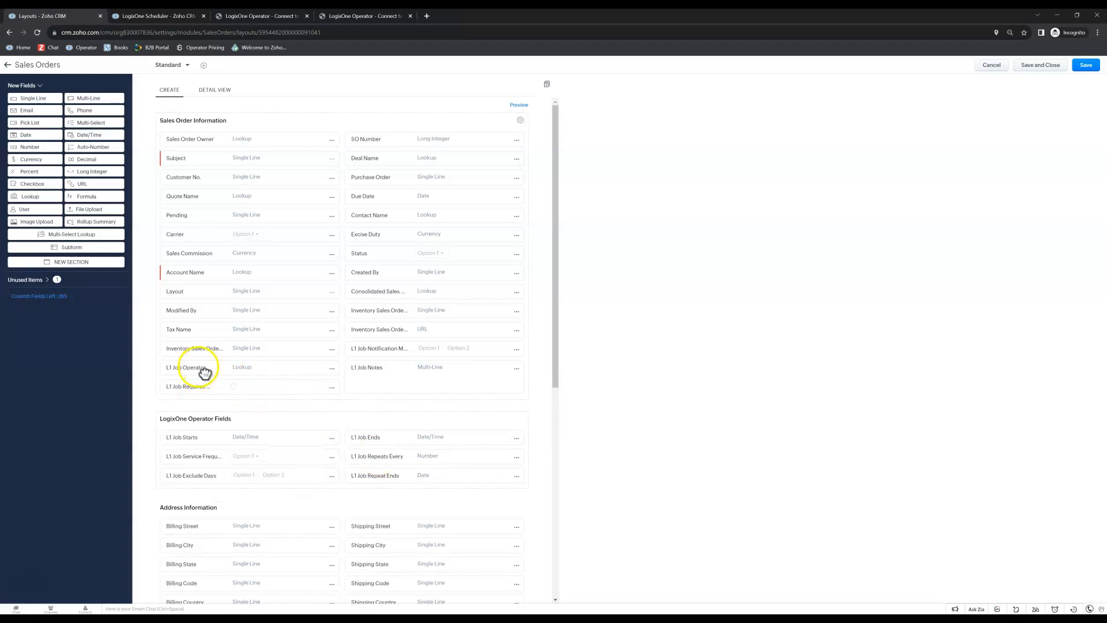
# - Move the L1 Job Operator, L1 Job Notification Method and L1 Job Requires checkbox fields into the LogixOne Operator Fields section
pyautogui.moveTo(199, 368); pyautogui.dragTo(197, 494)
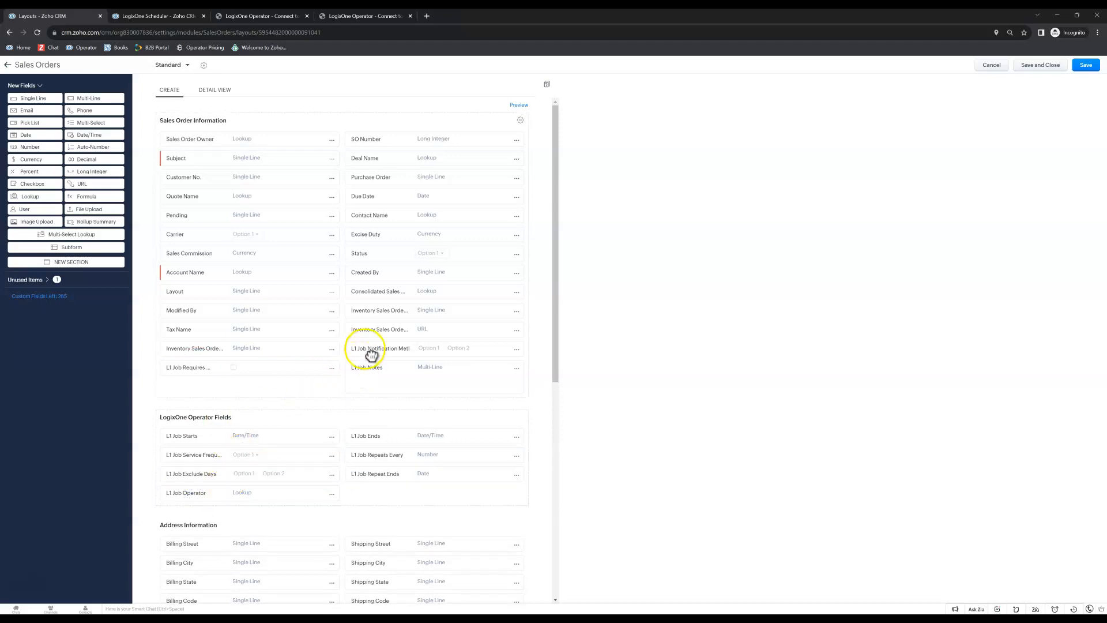
pyautogui.moveTo(364, 348); pyautogui.dragTo(357, 494)
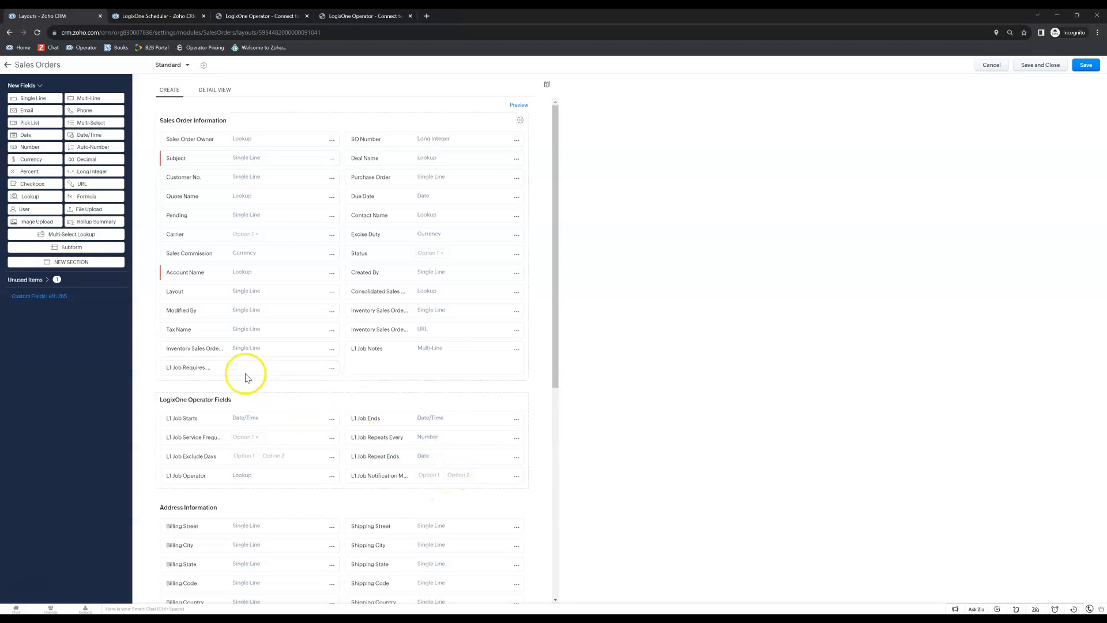
pyautogui.moveTo(196, 372)
pyautogui.mouseDown()
pyautogui.moveTo(210, 420)
pyautogui.moveTo(199, 500)
pyautogui.mouseUp()
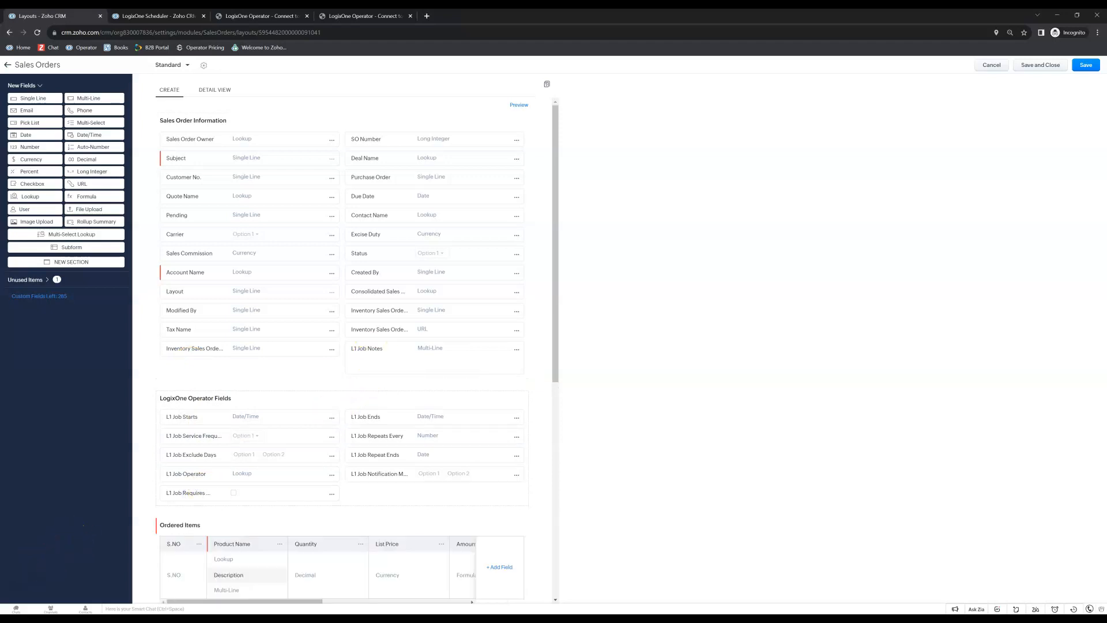
# - Move the L1 Job Notes field into the LogixOne Operator Fields section and save the Standard layout
pyautogui.click(367, 348)
pyautogui.moveTo(366, 349); pyautogui.dragTo(361, 512)
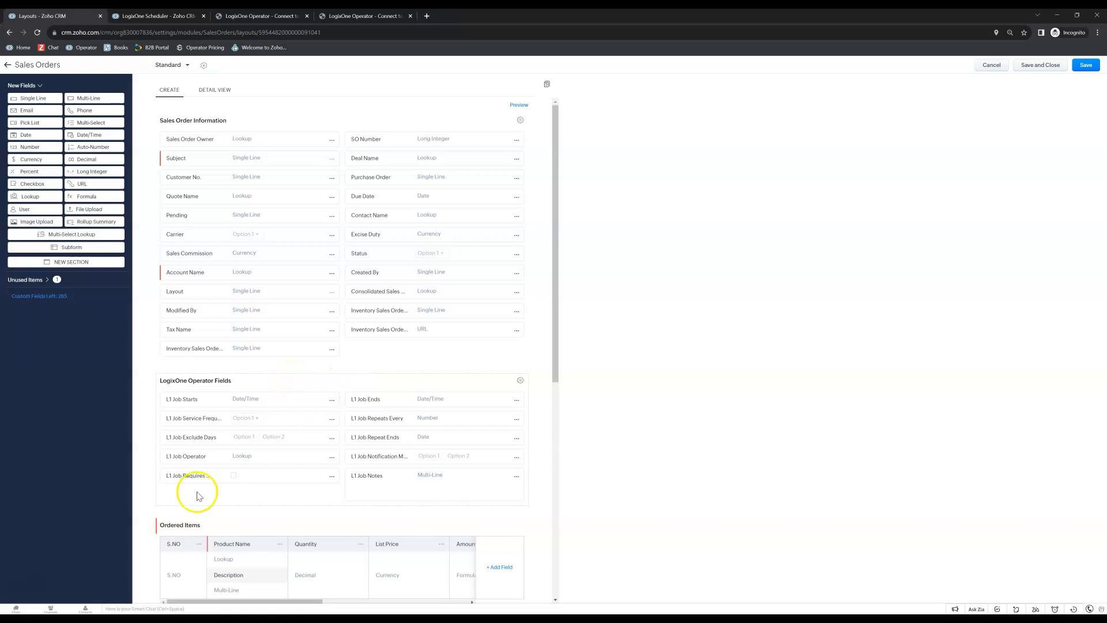
pyautogui.click(1086, 64)
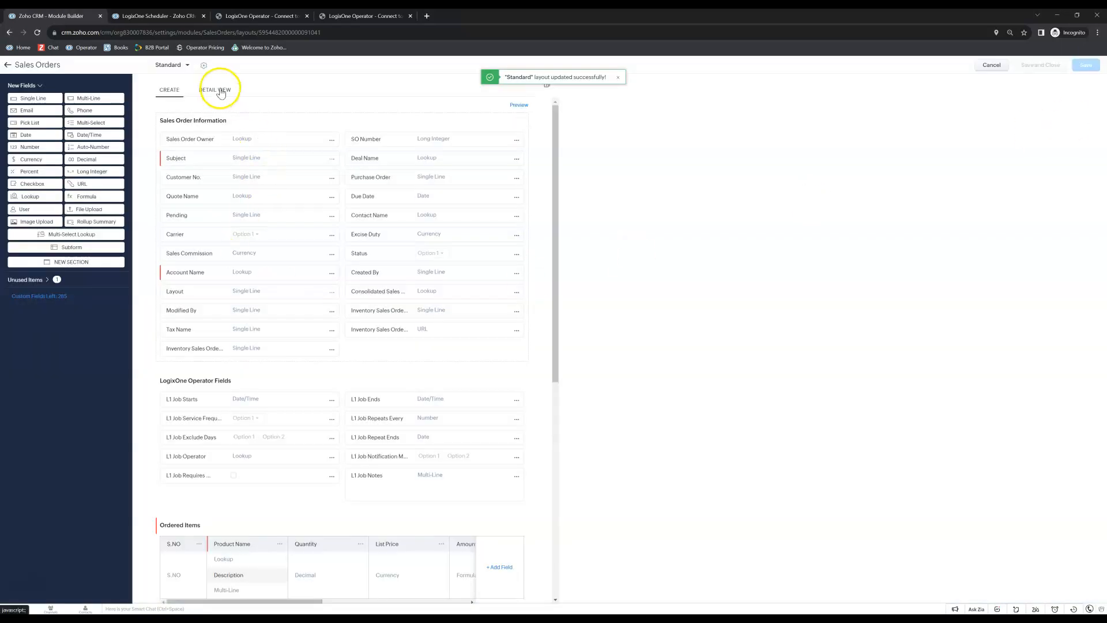
# - Create a new Sales Orders layout cloned from Standard and name it "LogixOne Jobs"
pyautogui.click(203, 66)
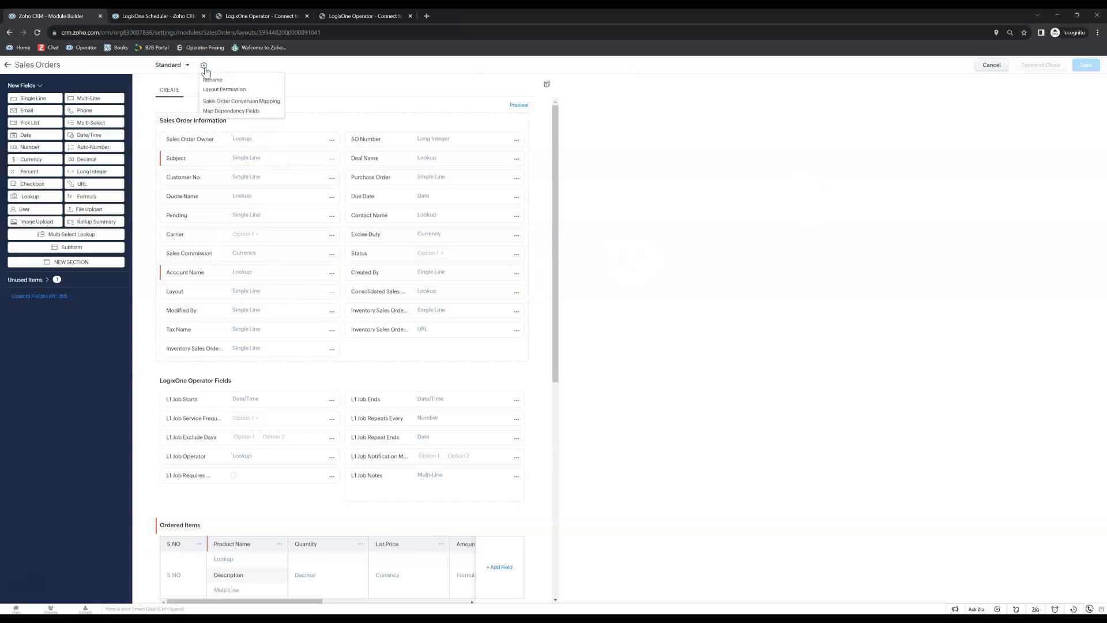
pyautogui.click(188, 66)
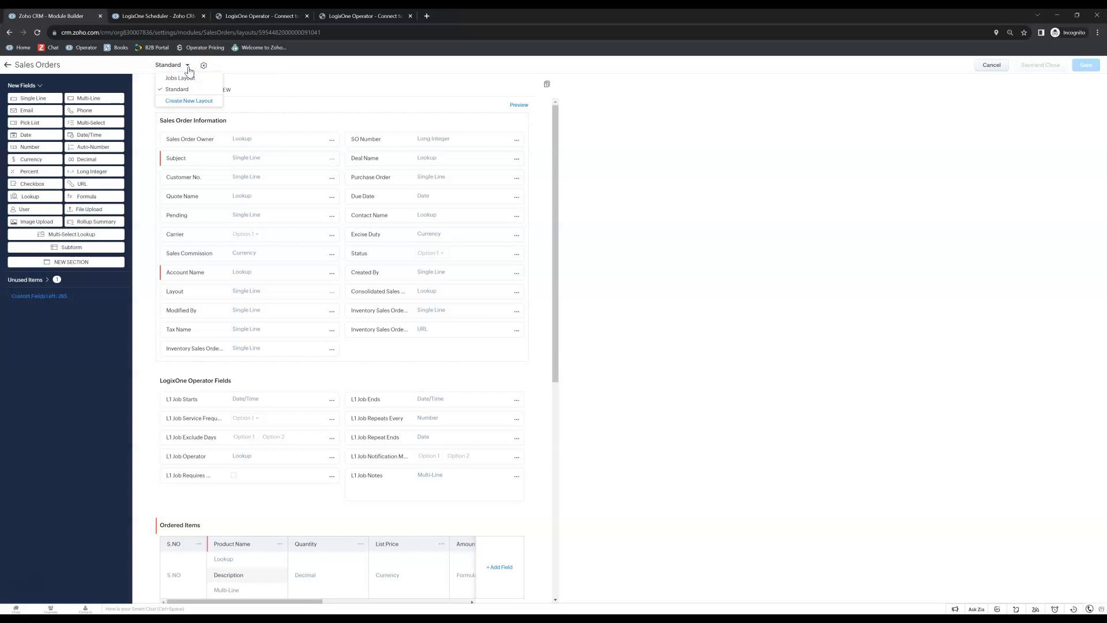
pyautogui.click(195, 102)
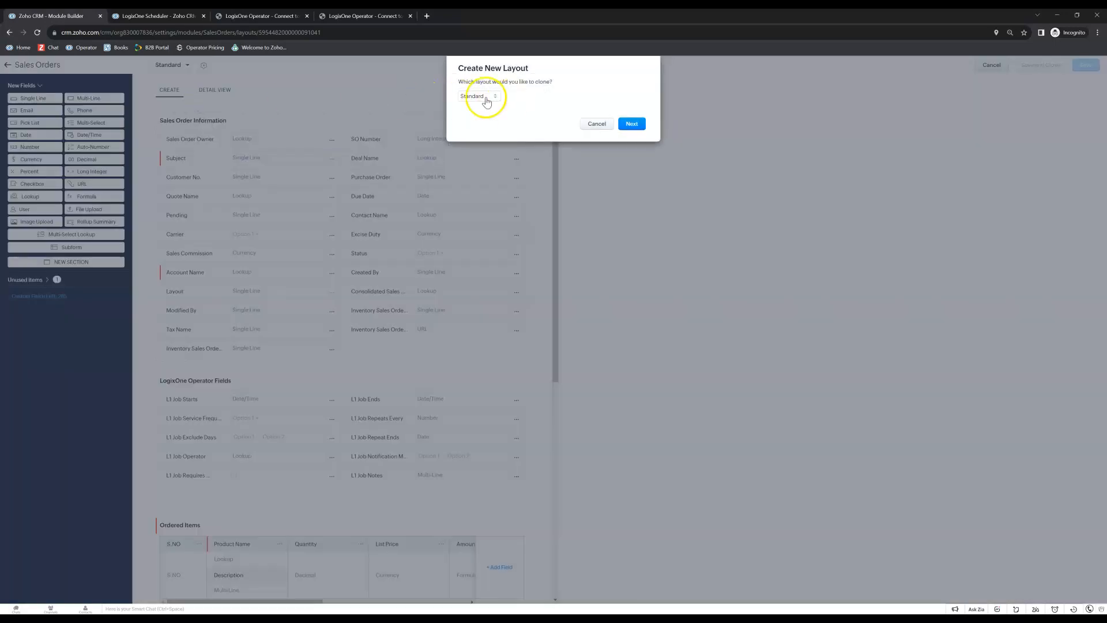
pyautogui.click(634, 123)
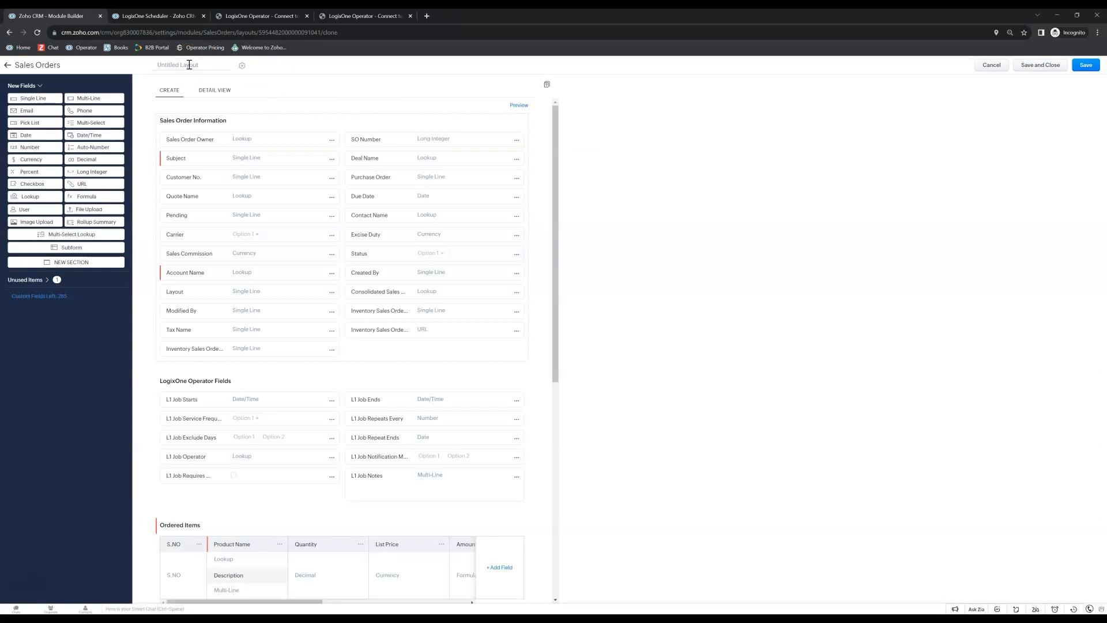
pyautogui.click(200, 64)
# - Remove the Sales Commission field from the LogixOne Jobs layout and confirm the removal
pyautogui.click(332, 349)
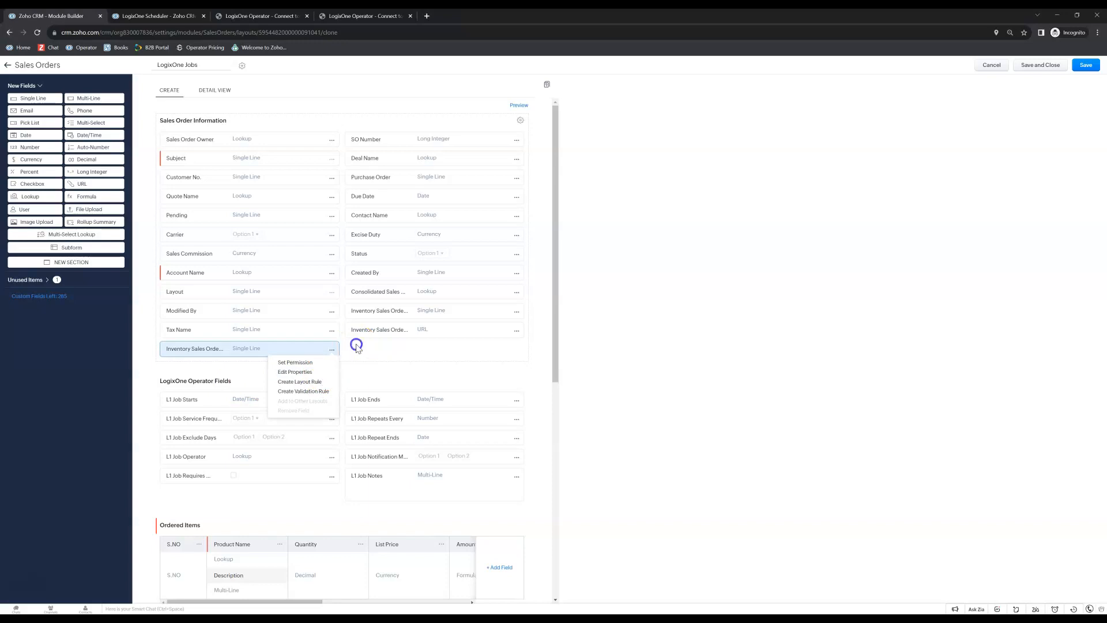
pyautogui.click(356, 345)
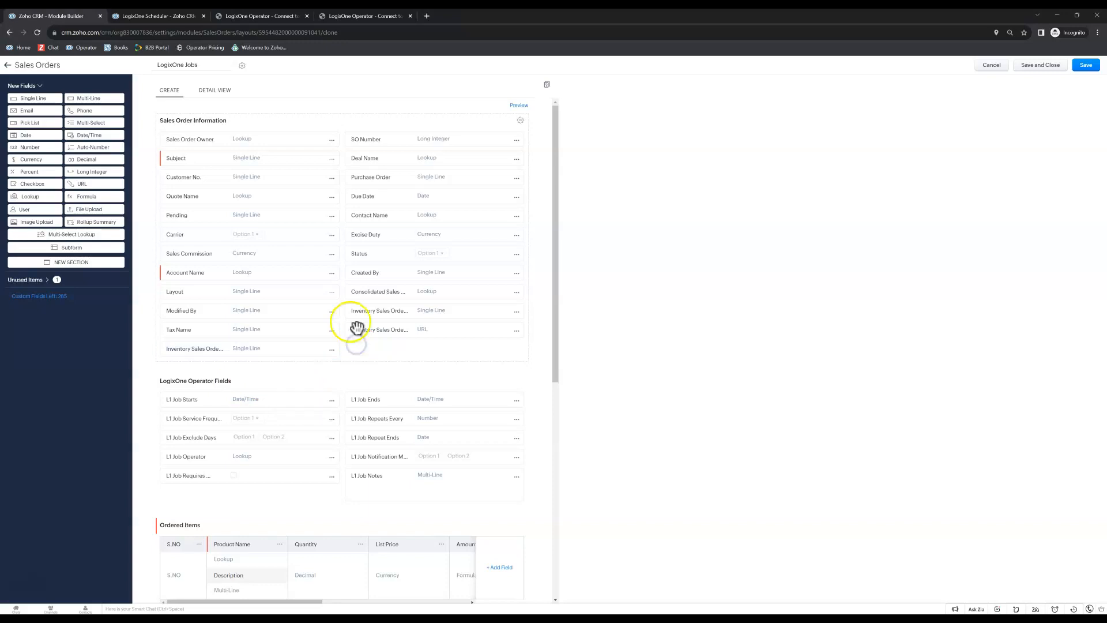
pyautogui.click(332, 254)
pyautogui.click(309, 325)
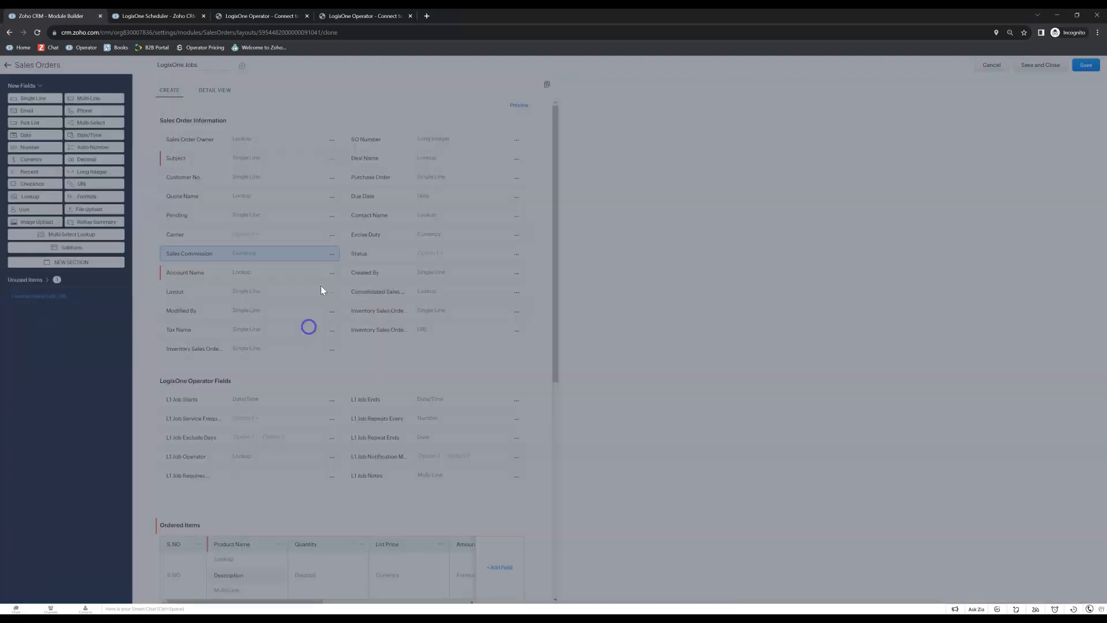
pyautogui.click(618, 361)
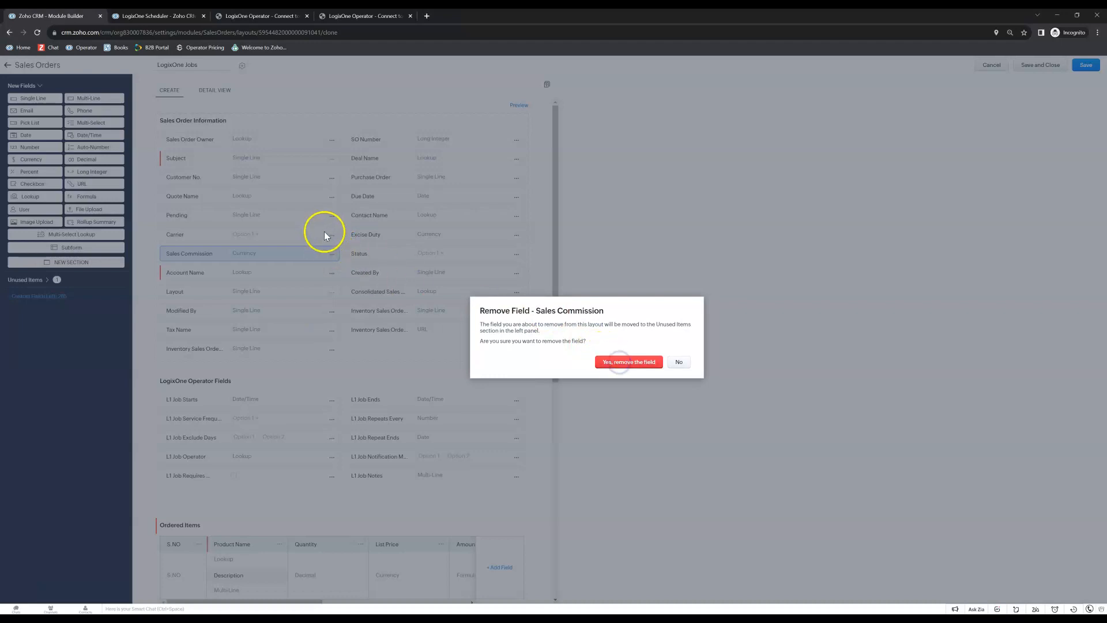
pyautogui.click(627, 362)
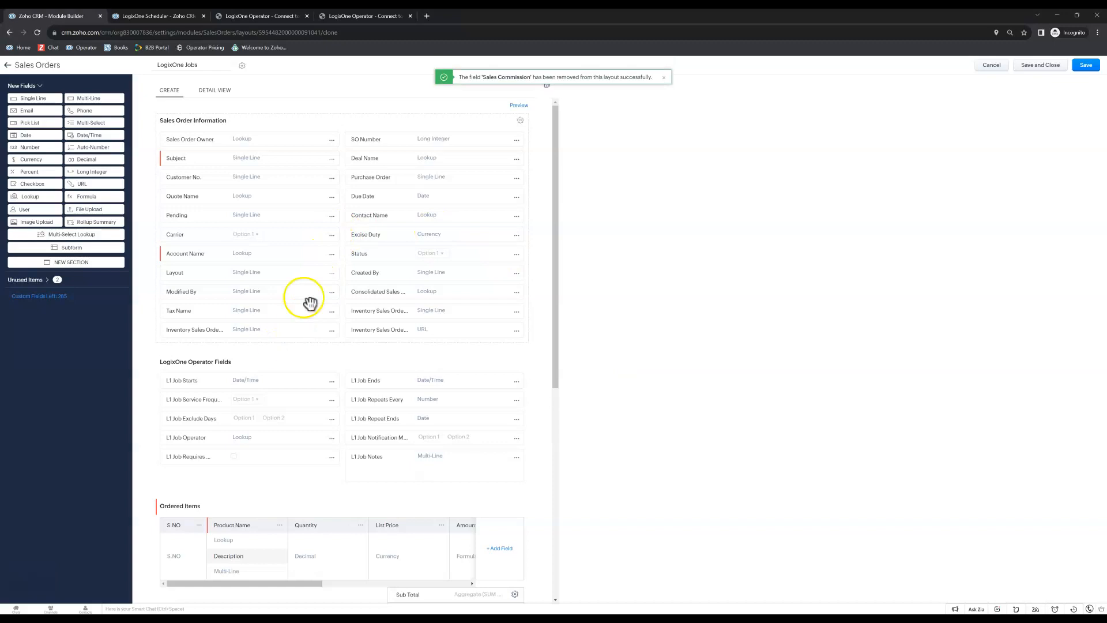
# - Remove the Carrier and Excise Duty fields from the Sales Order Information section, confirming each removal
pyautogui.click(332, 236)
pyautogui.click(296, 316)
pyautogui.click(628, 361)
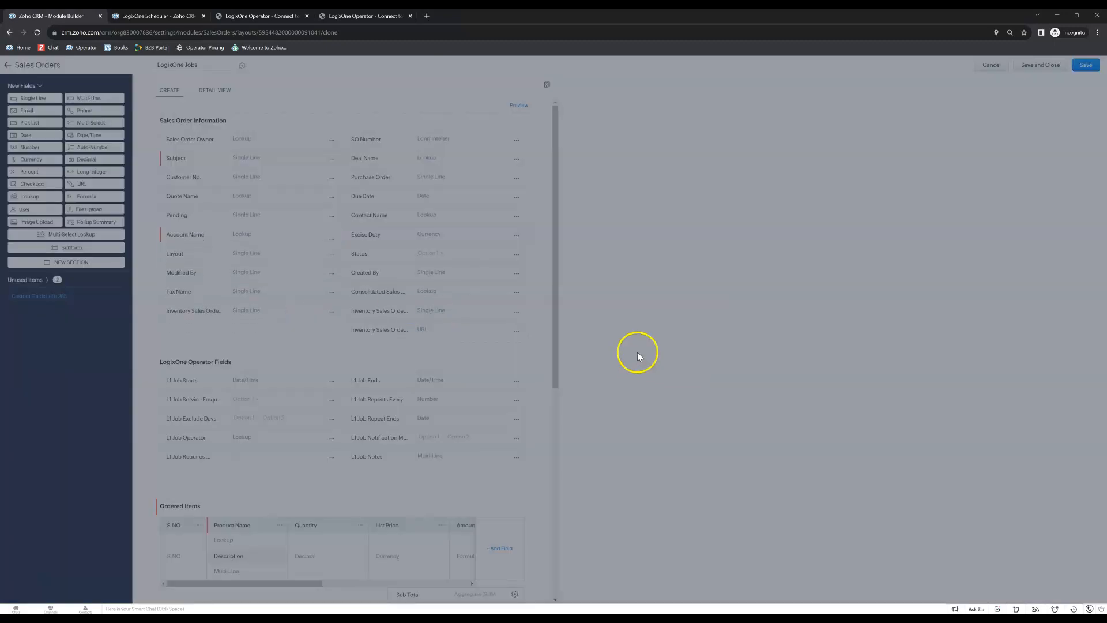
pyautogui.click(516, 235)
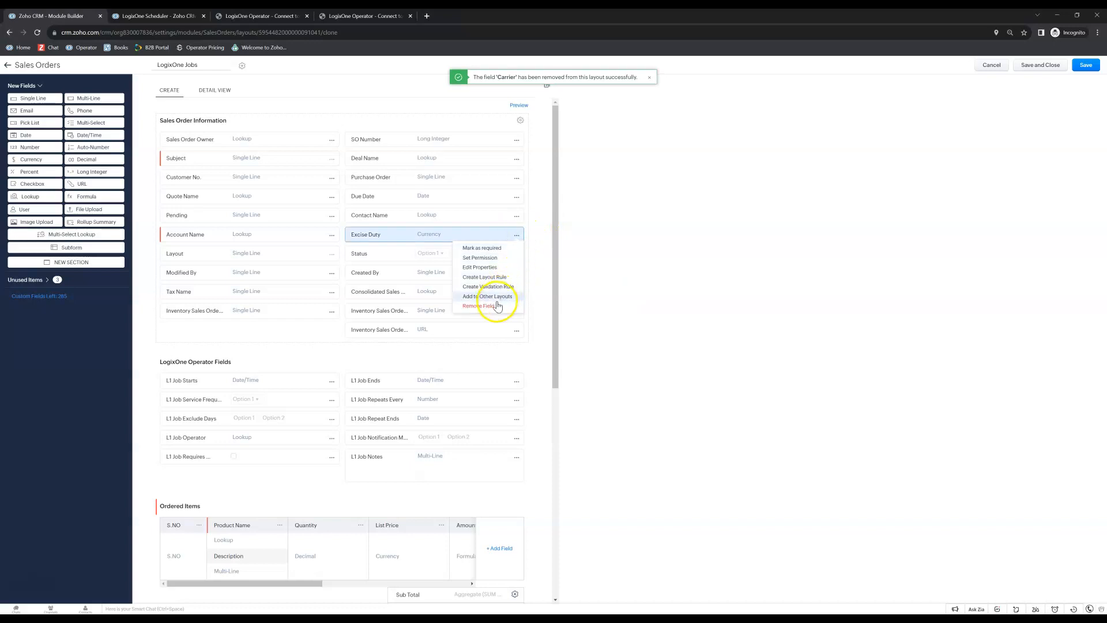
pyautogui.click(495, 303)
pyautogui.click(629, 360)
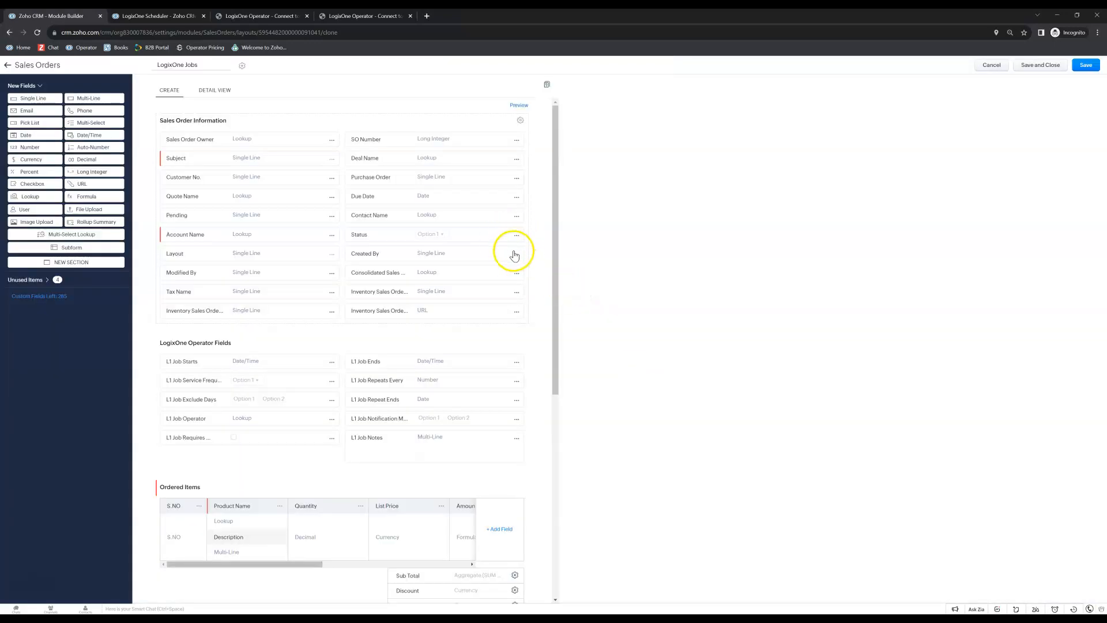
# - Remove the Purchase Order field from the LogixOne Jobs layout and confirm the removal
pyautogui.click(516, 272)
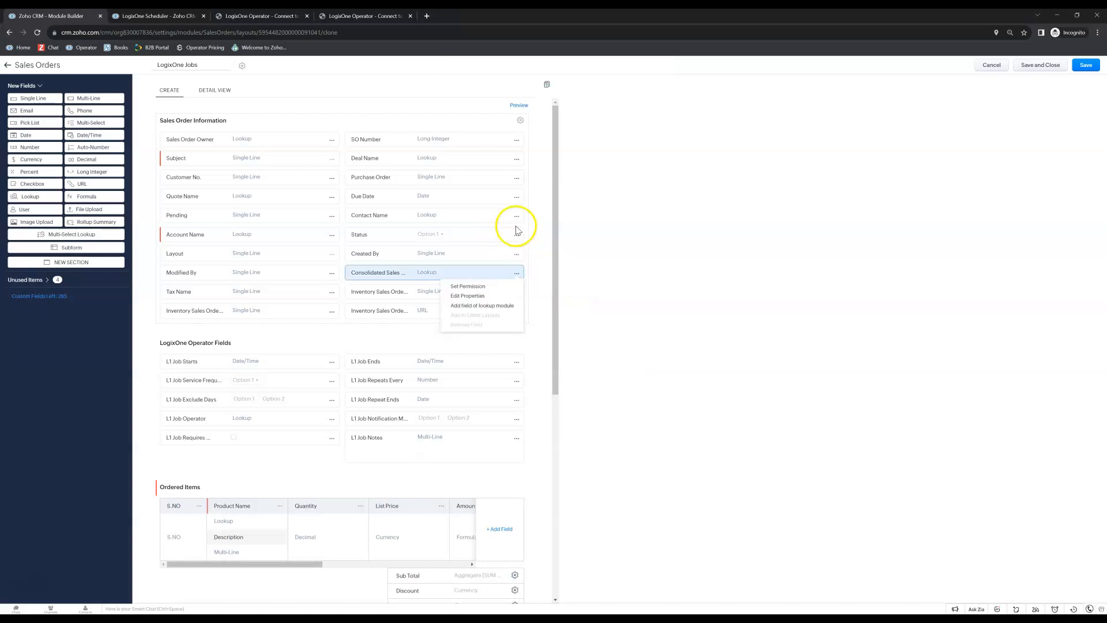
pyautogui.click(515, 178)
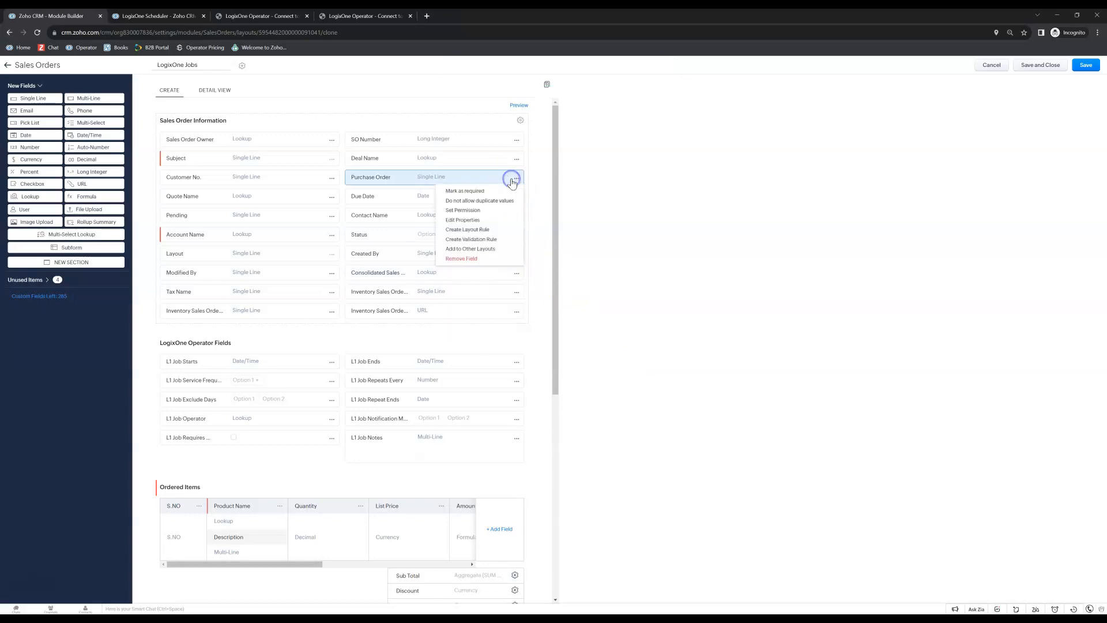
pyautogui.click(489, 261)
pyautogui.click(632, 362)
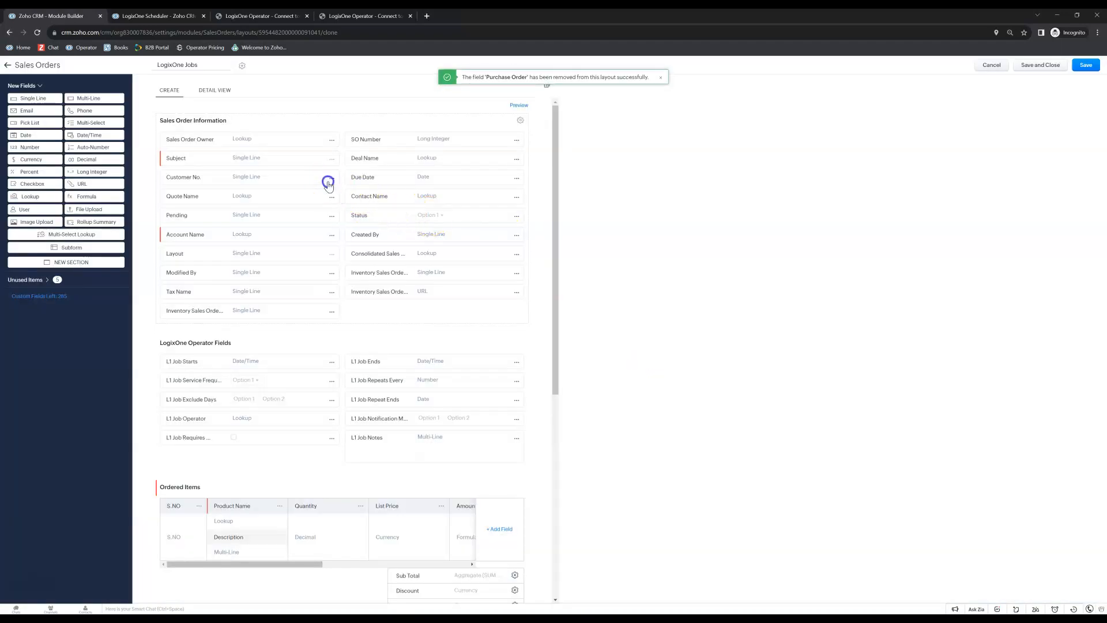
# - Remove the Customer No. and Pending fields from the Sales Order Information section, confirming each removal
pyautogui.click(327, 184)
pyautogui.click(305, 257)
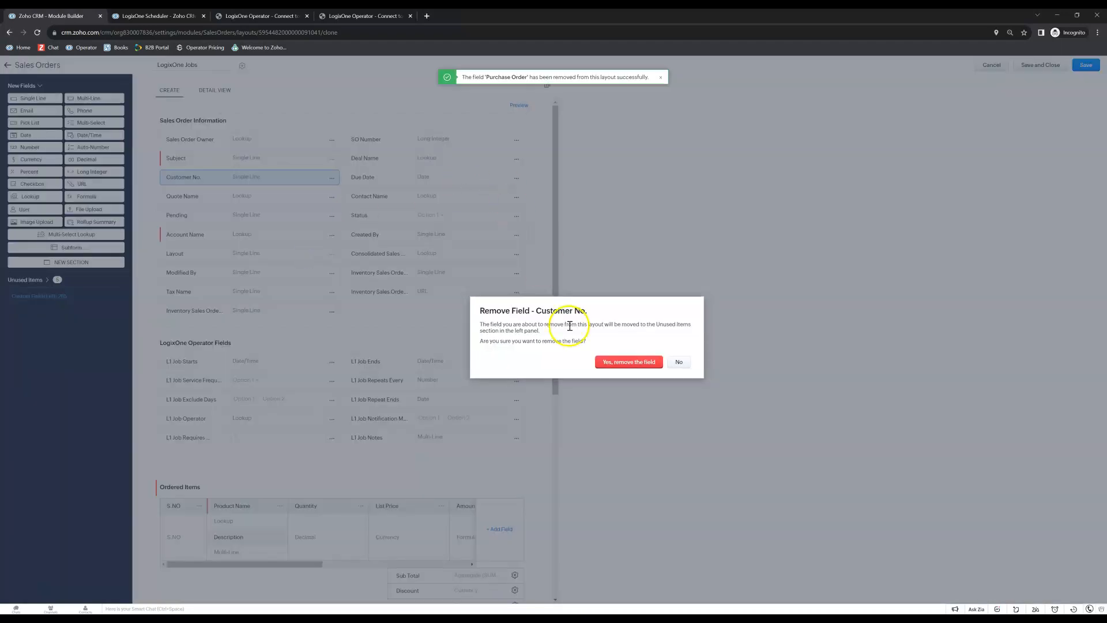
pyautogui.click(628, 361)
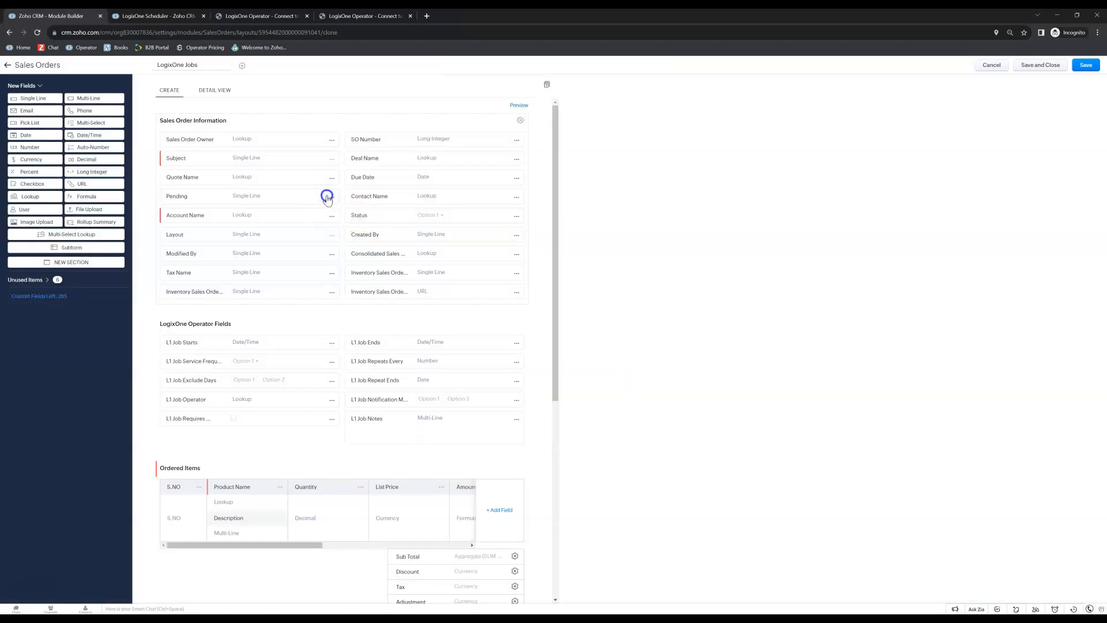
pyautogui.click(327, 196)
pyautogui.click(302, 275)
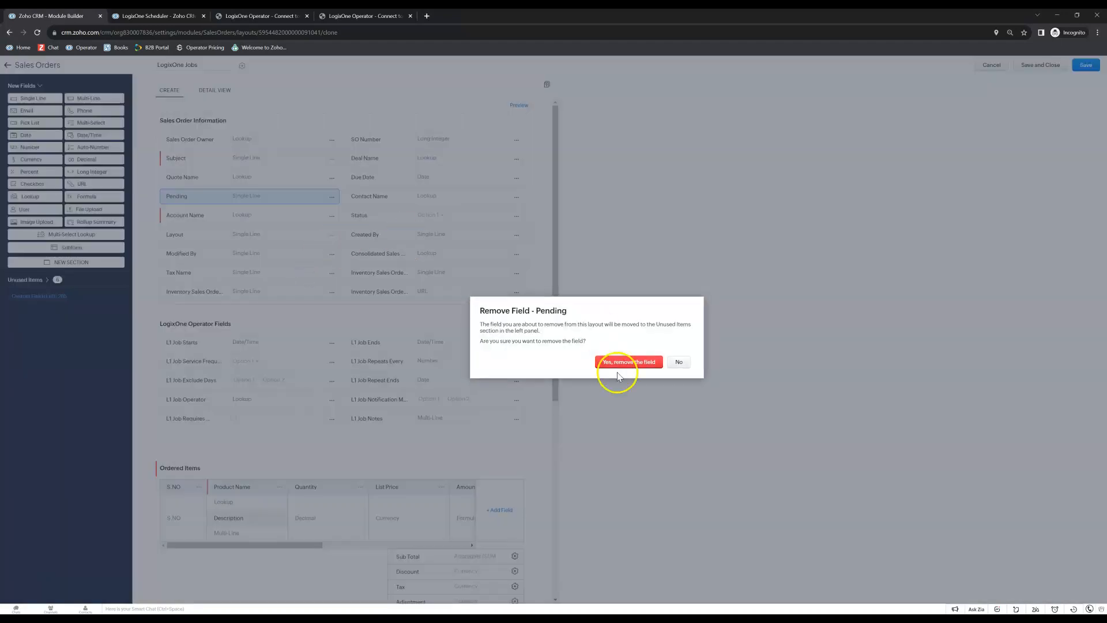
pyautogui.click(629, 360)
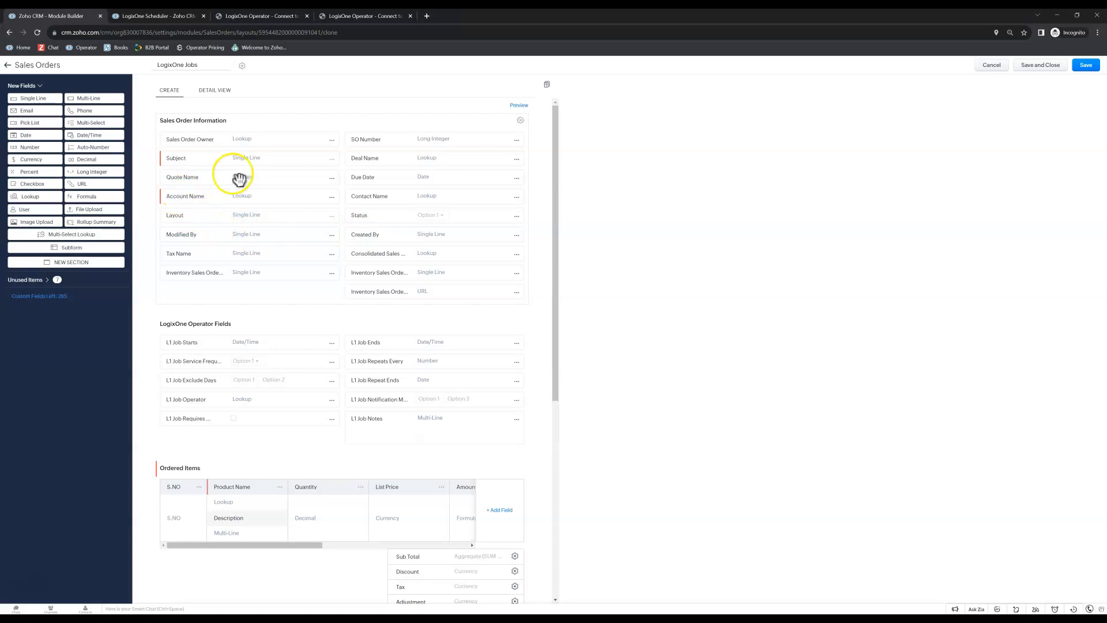
# - Remove the Due Date field from the LogixOne Jobs layout and confirm the removal
pyautogui.click(517, 177)
pyautogui.click(494, 249)
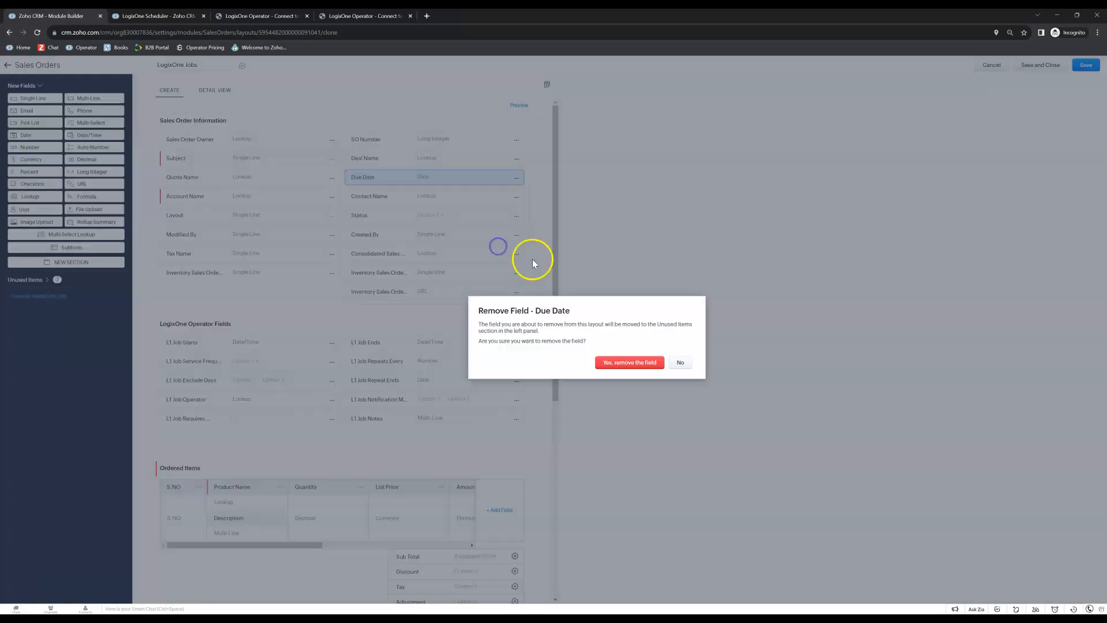
pyautogui.click(626, 366)
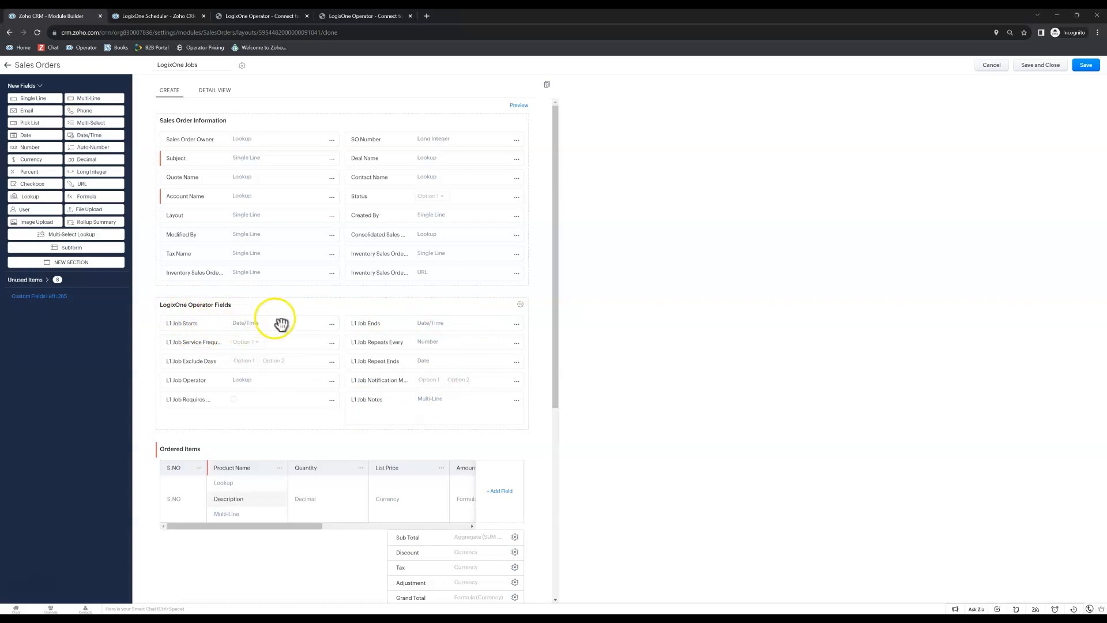
# - Check which options are available for the L1 Job Starts field
pyautogui.click(332, 325)
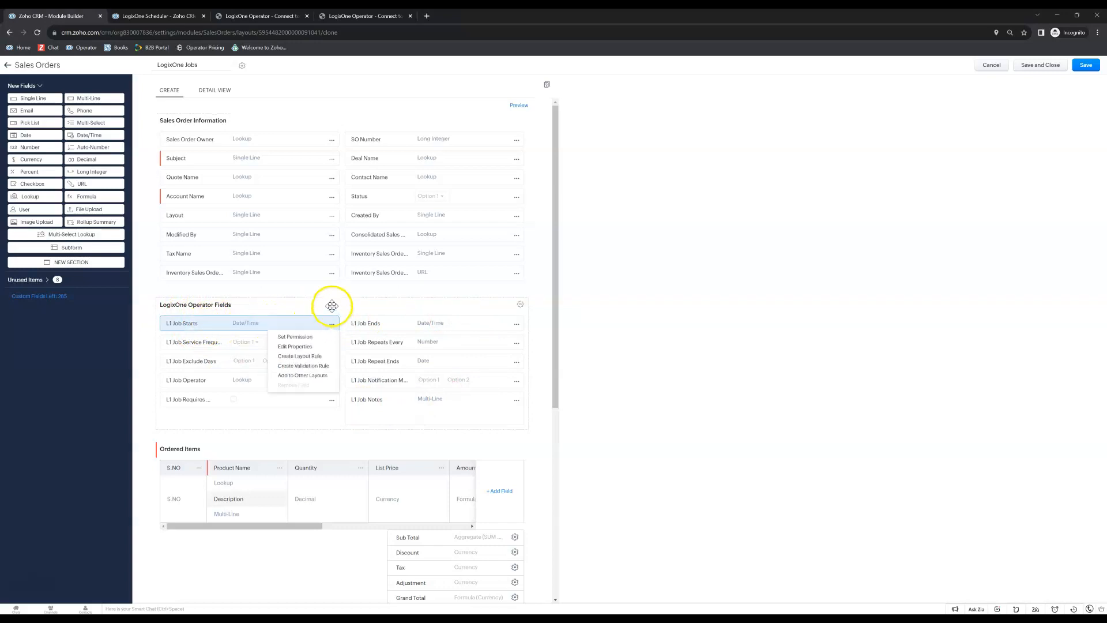
pyautogui.click(329, 293)
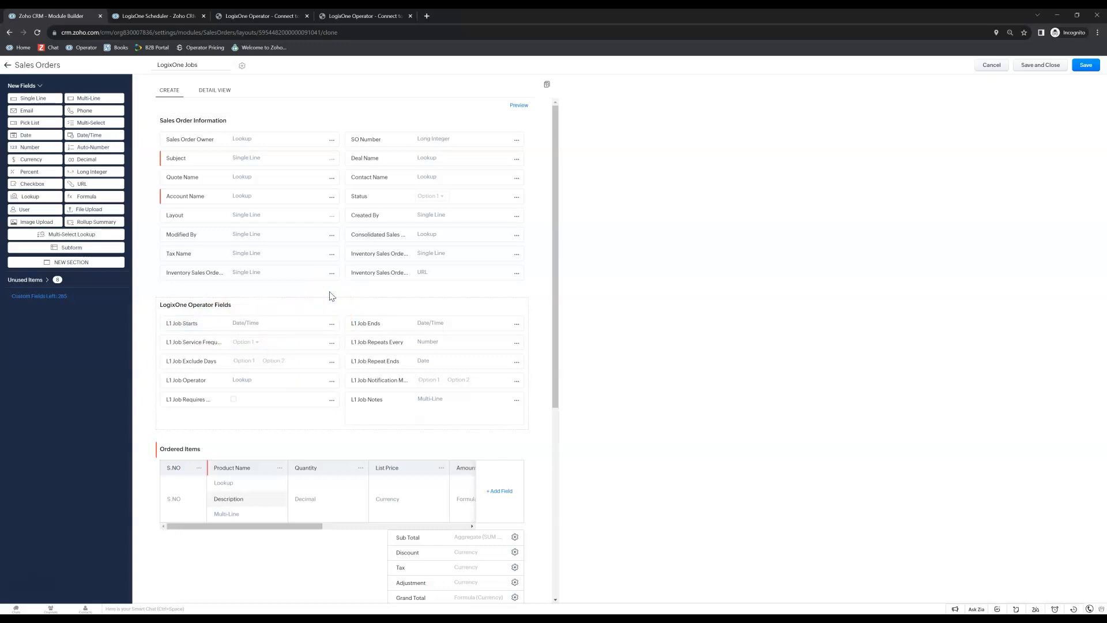
# - Move the Address Information section above the Terms and Conditions section in the LogixOne Jobs layout
pyautogui.scroll(-2, 332, 296)
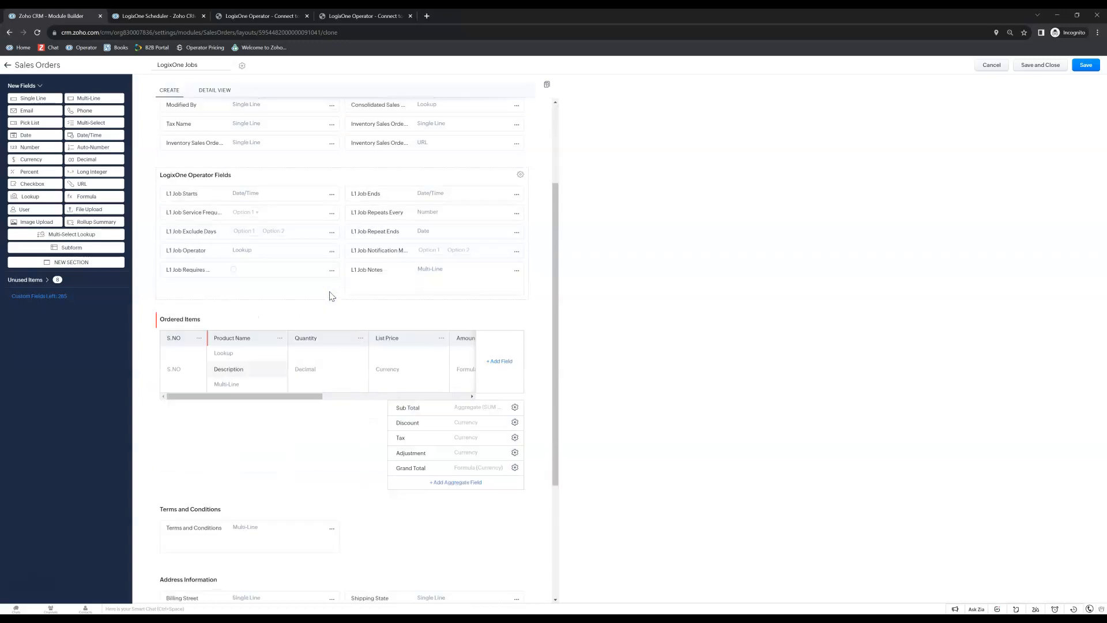
pyautogui.scroll(-1, 332, 295)
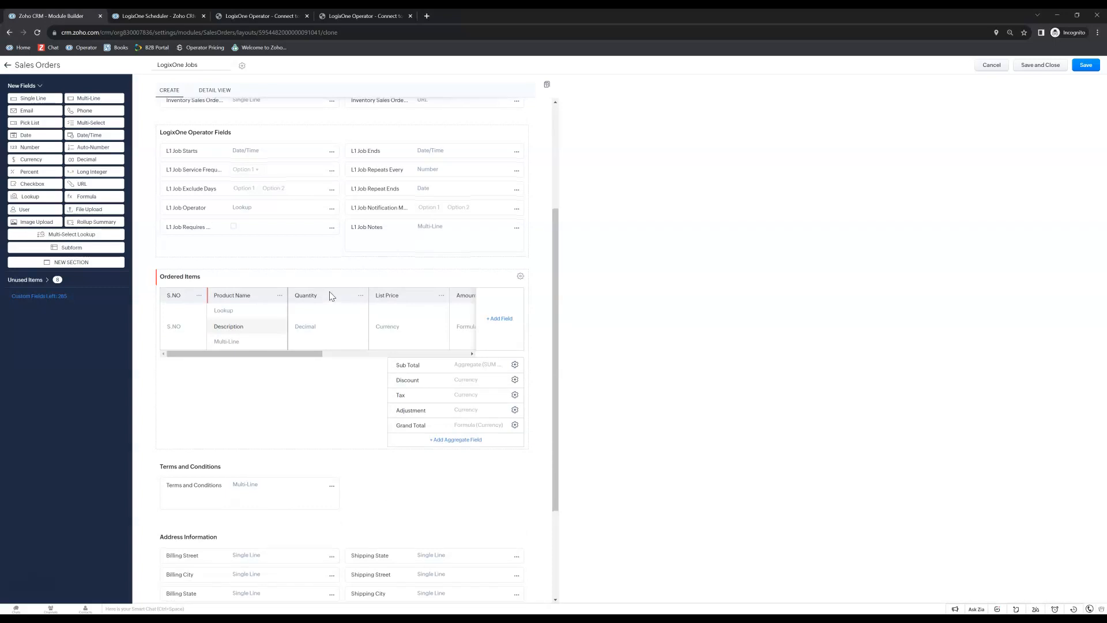
pyautogui.scroll(2, 332, 296)
pyautogui.scroll(-3, 334, 297)
pyautogui.click(329, 227)
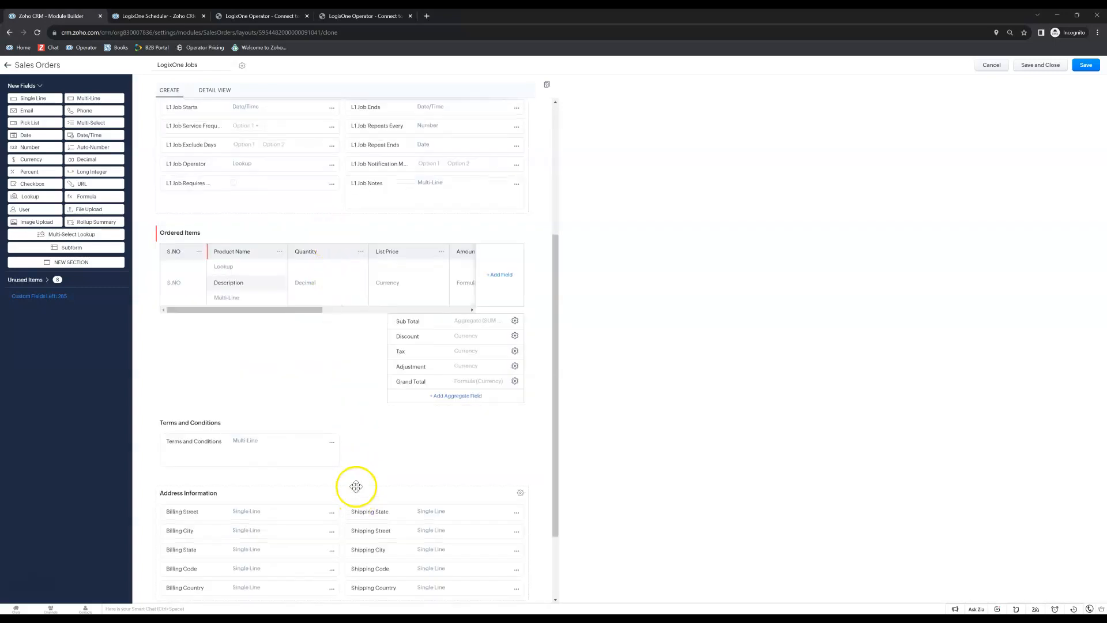
pyautogui.moveTo(356, 489); pyautogui.dragTo(370, 331)
# - Move the L1 Job Repeats Every field directly below L1 Job Service Frequency in the LogixOne Operator Fields section
pyautogui.moveTo(362, 341); pyautogui.dragTo(332, 421)
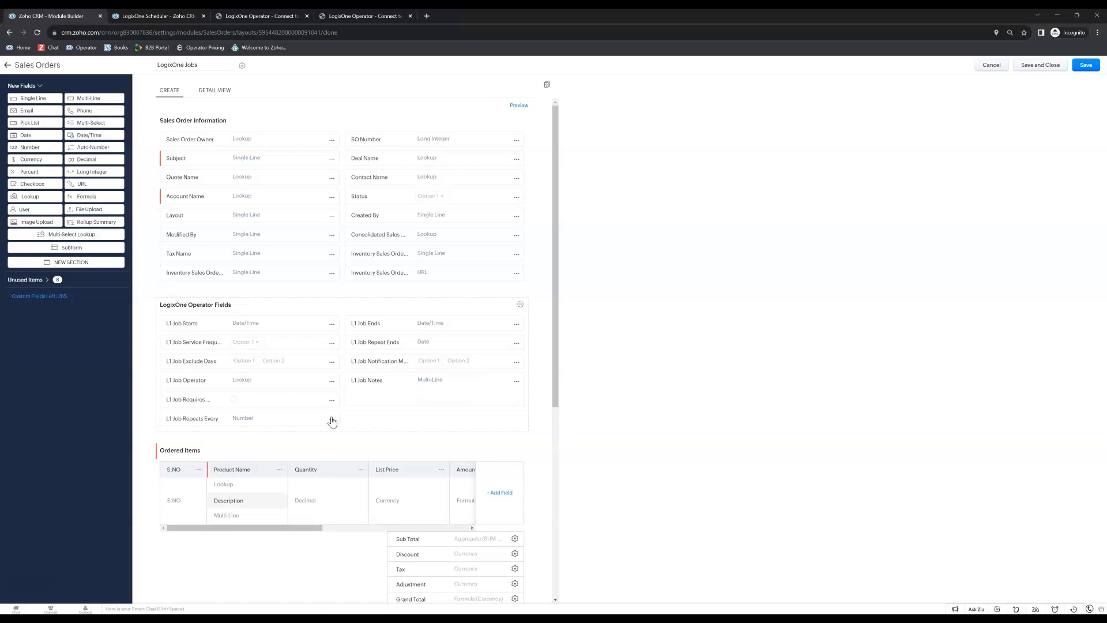
pyautogui.moveTo(260, 421); pyautogui.dragTo(284, 369)
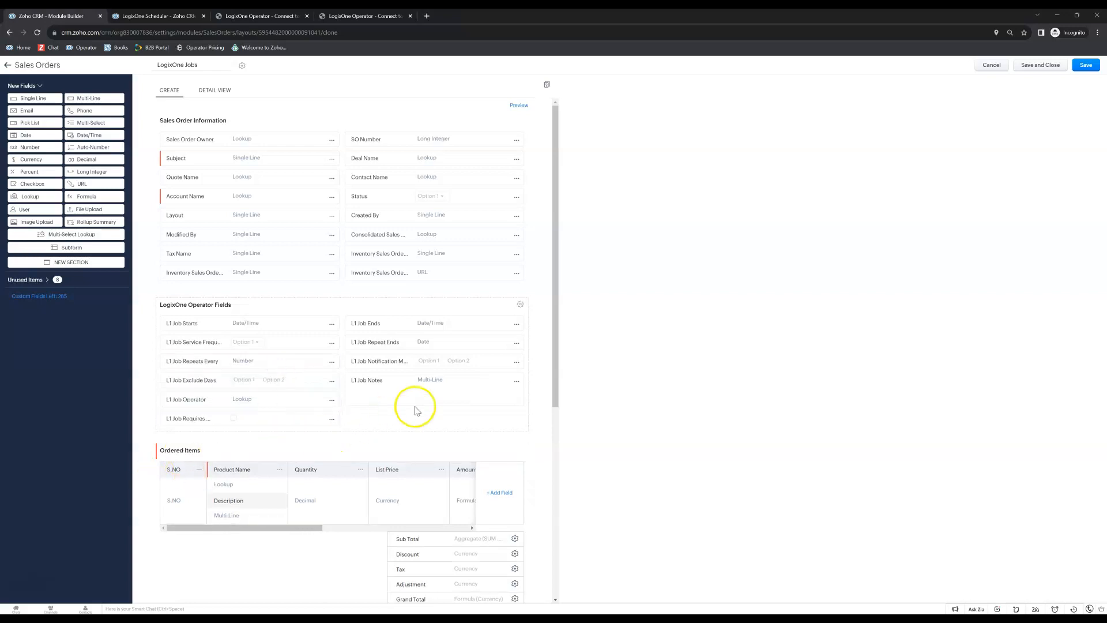
# - Save the LogixOne Jobs layout and assign its permission to the Standard profile in addition to Administrator
pyautogui.scroll(-3, 417, 410)
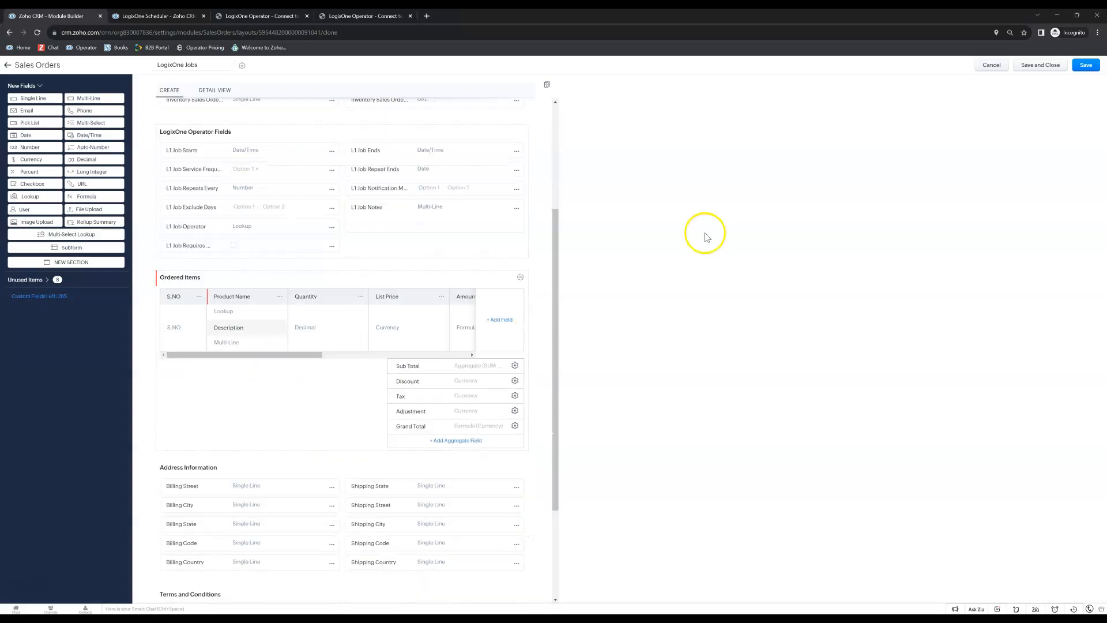
pyautogui.click(1085, 66)
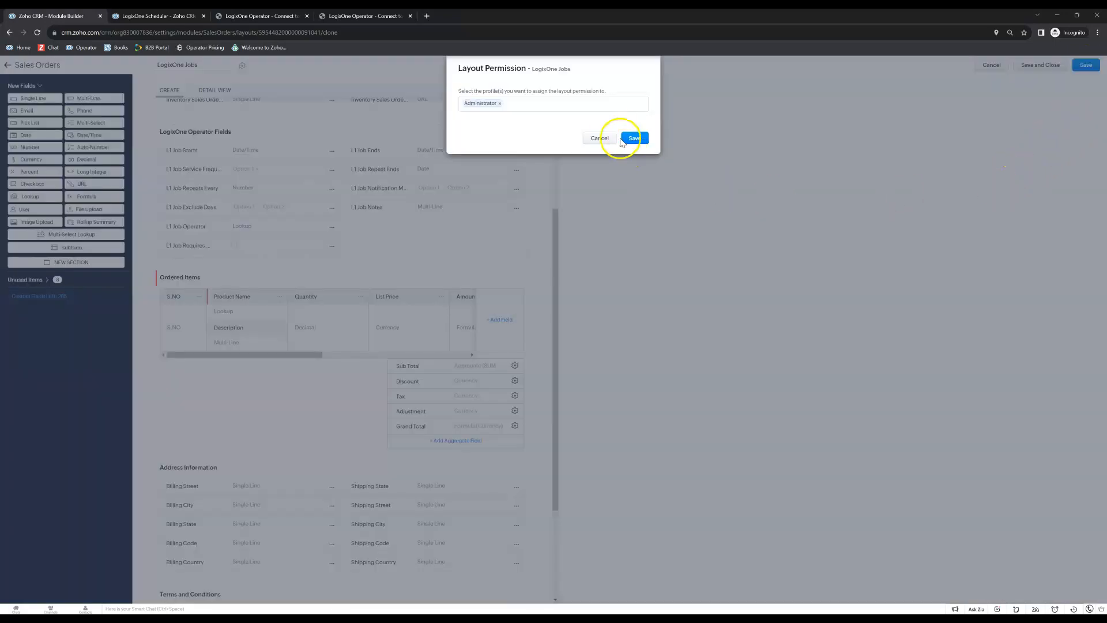
pyautogui.click(527, 104)
pyautogui.click(477, 123)
pyautogui.click(634, 139)
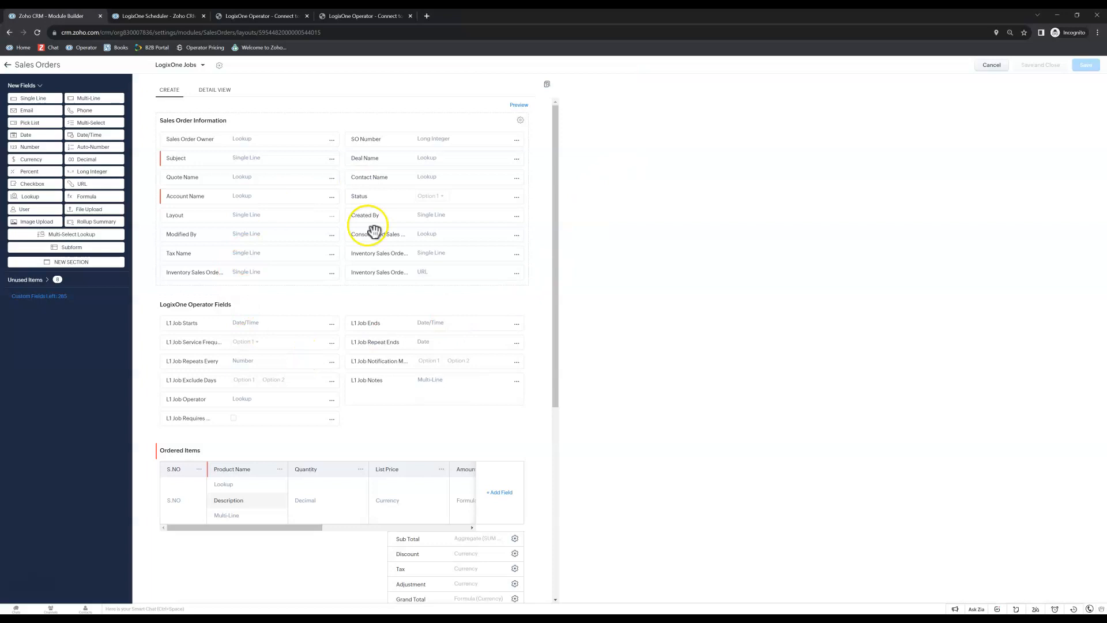
# - Review the sections of the saved LogixOne Jobs layout and check the layout lists of the Sales Orders and Invoices modules
pyautogui.scroll(-4, 338, 370)
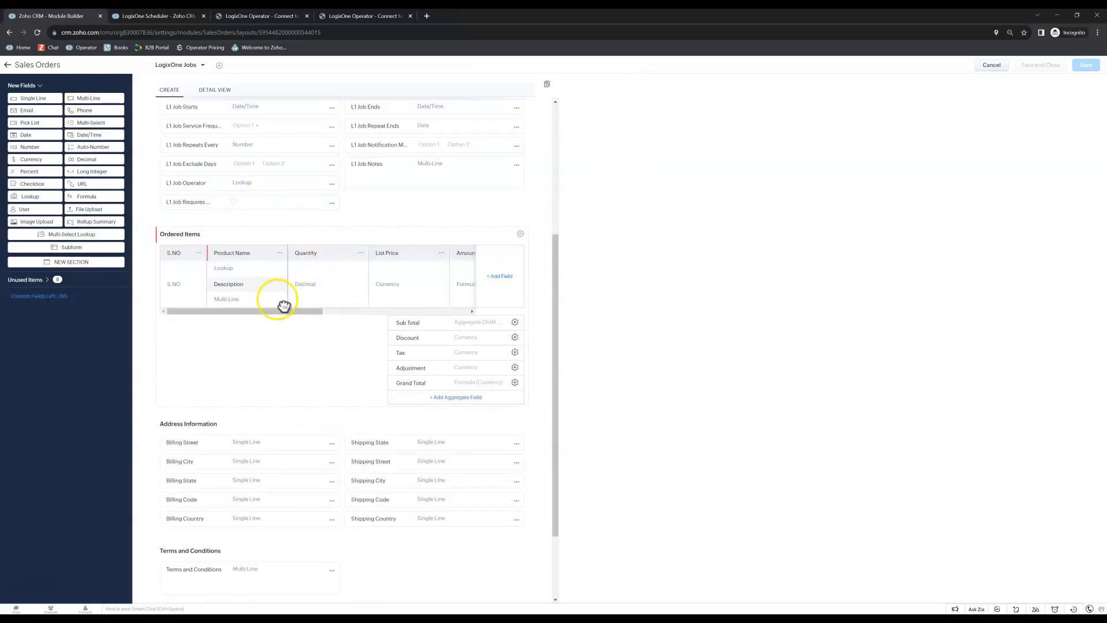
pyautogui.scroll(3, 294, 243)
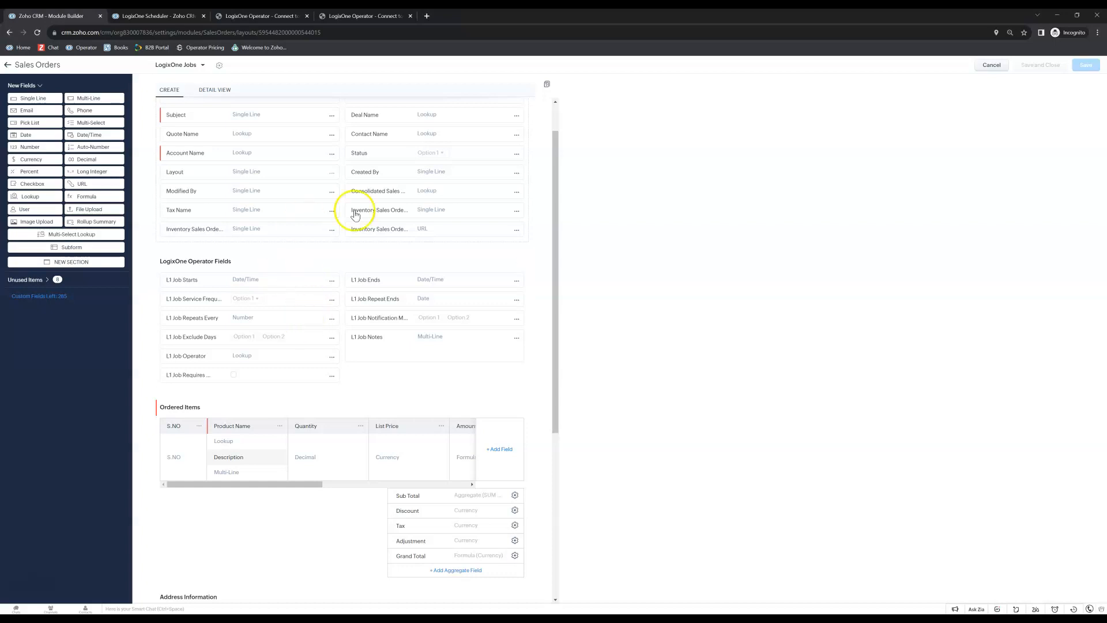
pyautogui.click(6, 67)
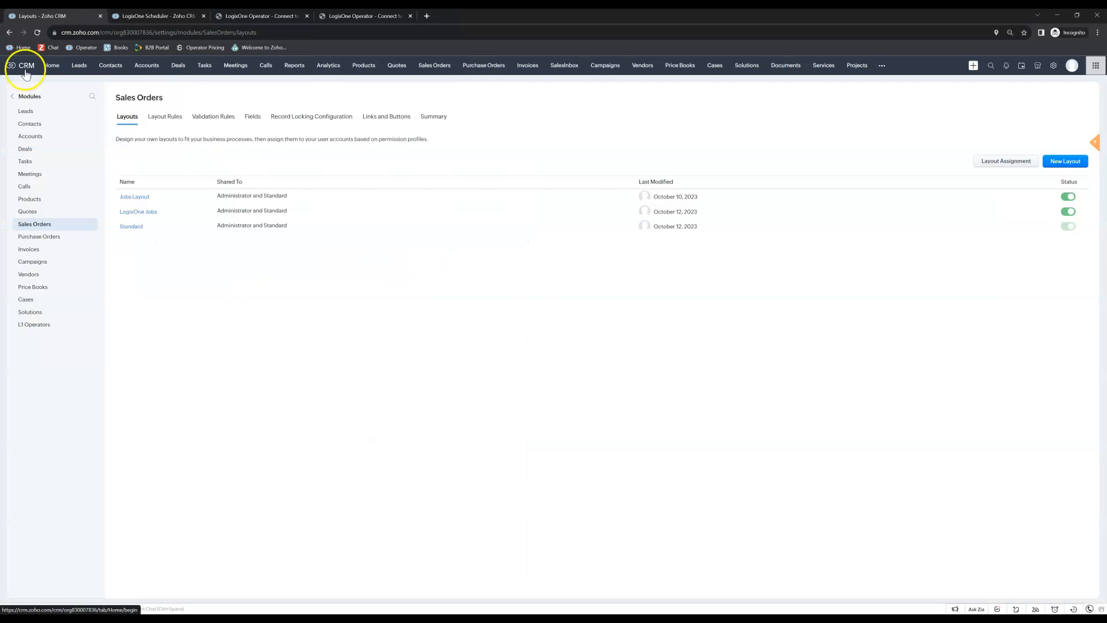
pyautogui.click(31, 251)
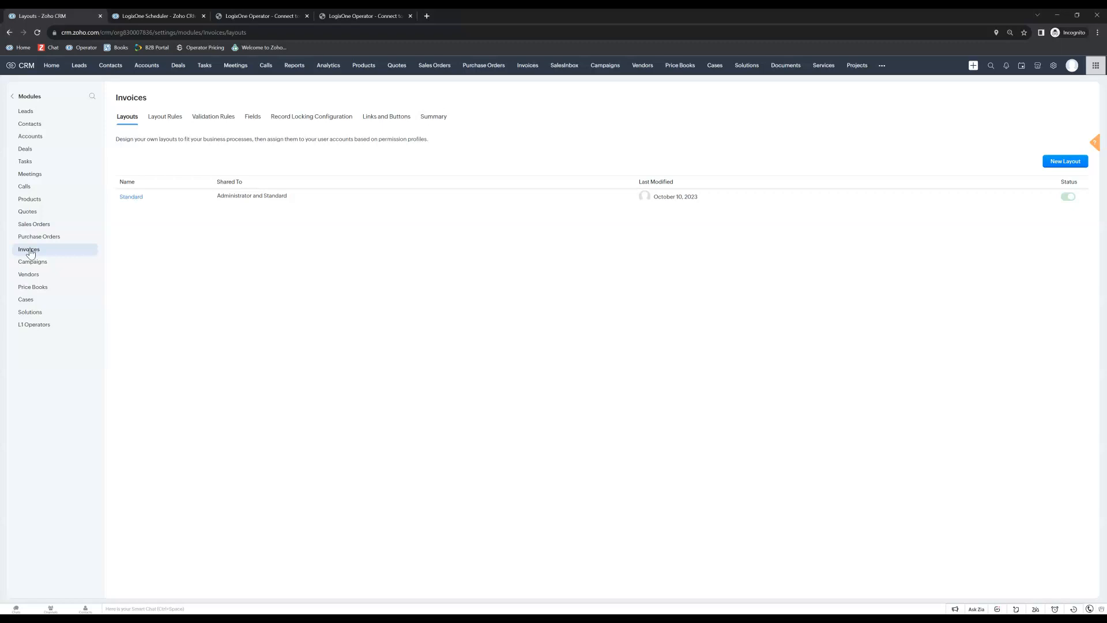
pyautogui.click(43, 226)
# - Rename the Sales Orders module to "Job Cards" with the singular form "Job Card"
pyautogui.click(14, 97)
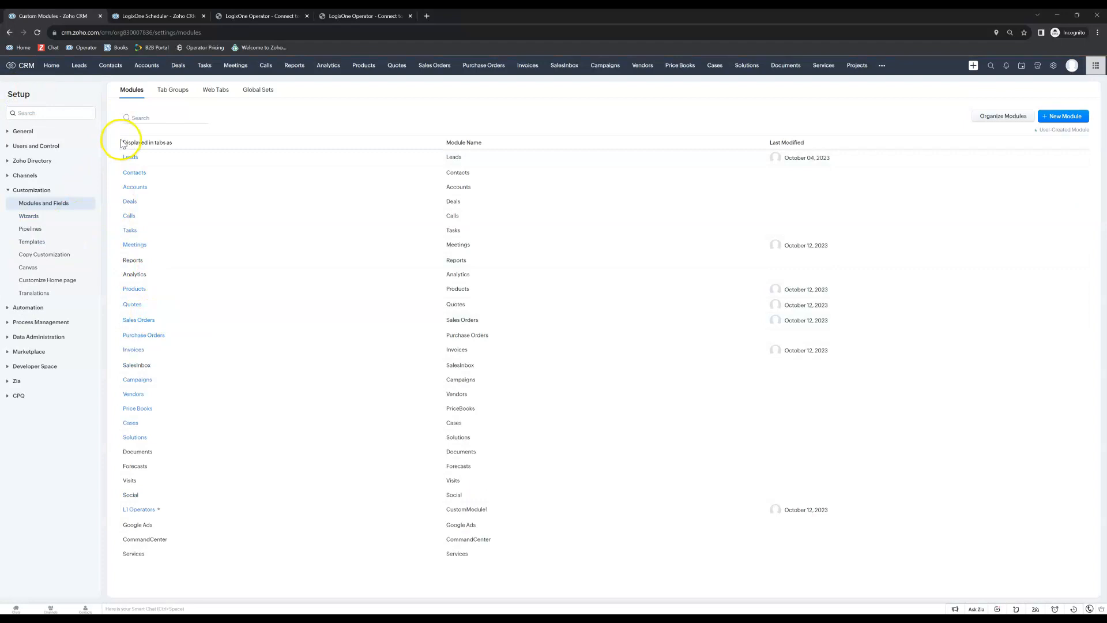
pyautogui.click(163, 322)
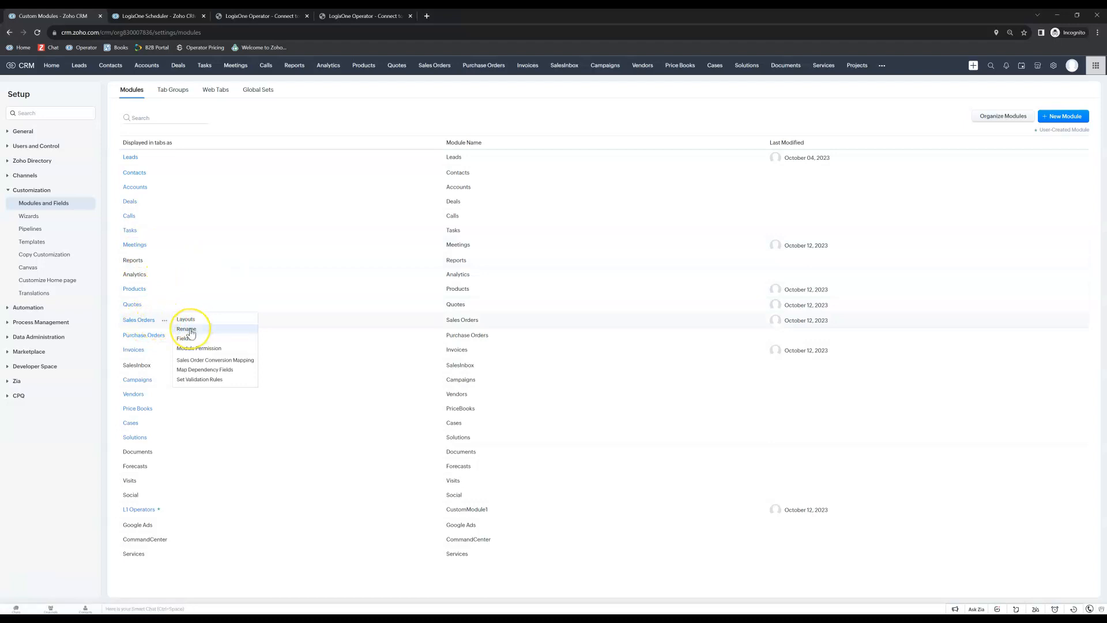
pyautogui.click(186, 329)
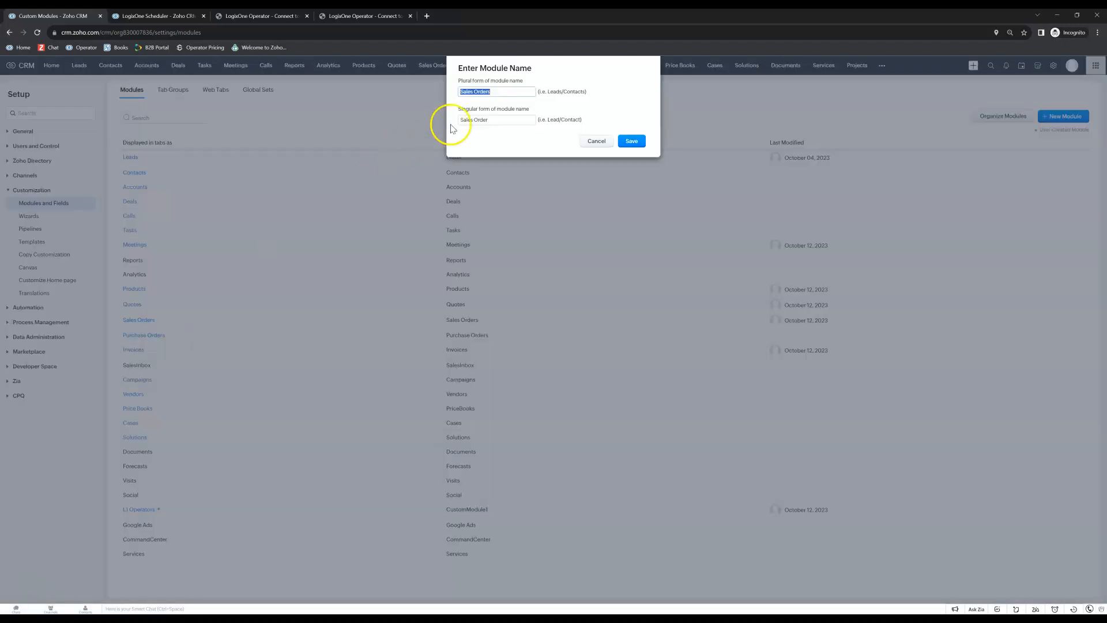
pyautogui.write('Job')
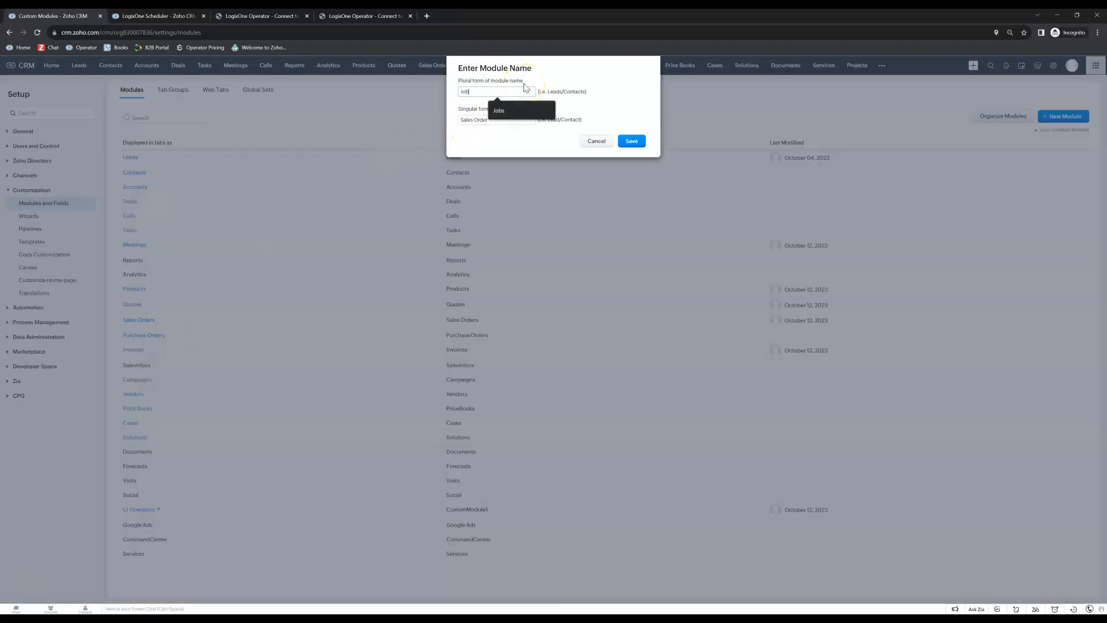
pyautogui.write(' Cards')
pyautogui.press('Tab')
pyautogui.write('Job')
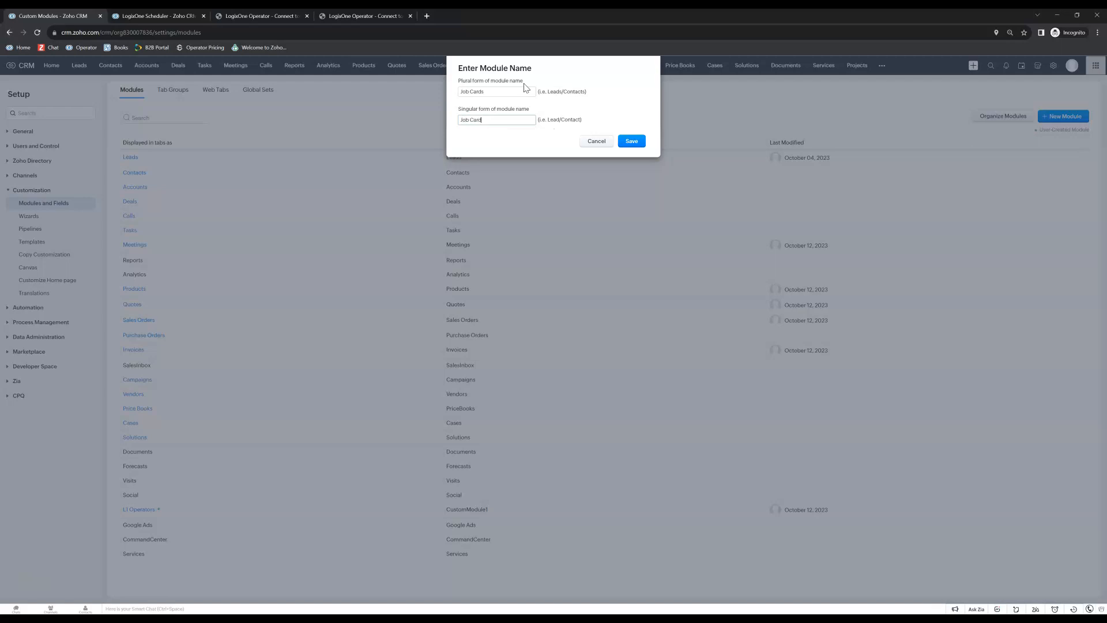
pyautogui.click(626, 141)
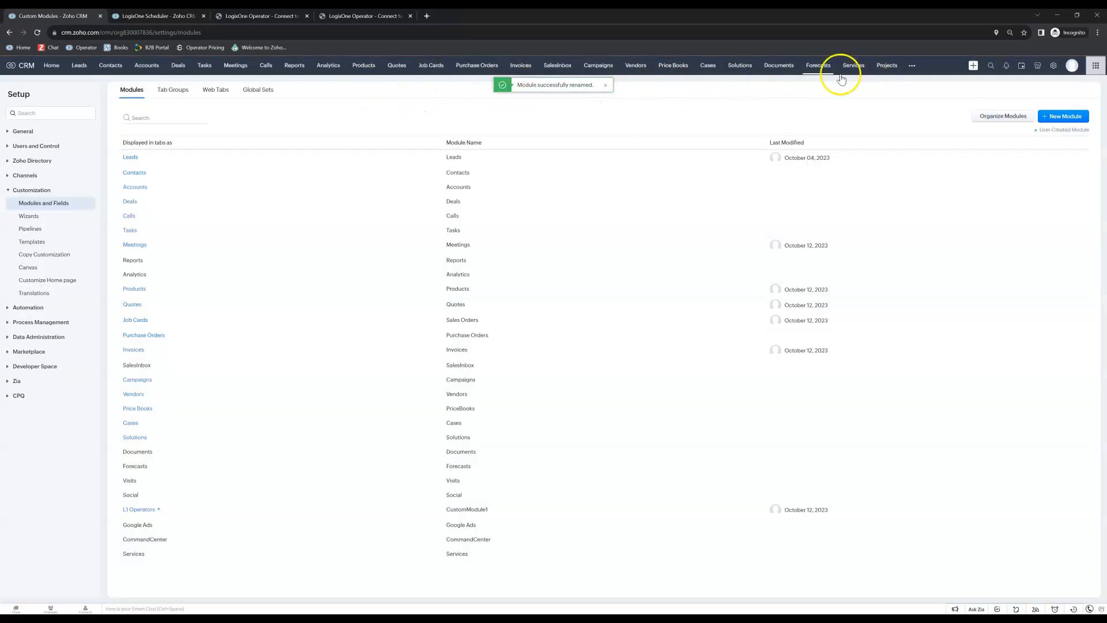
# - Open a new record form in the Job Cards module and examine its fields, including the LogixOne Operator Fields section
pyautogui.click(909, 66)
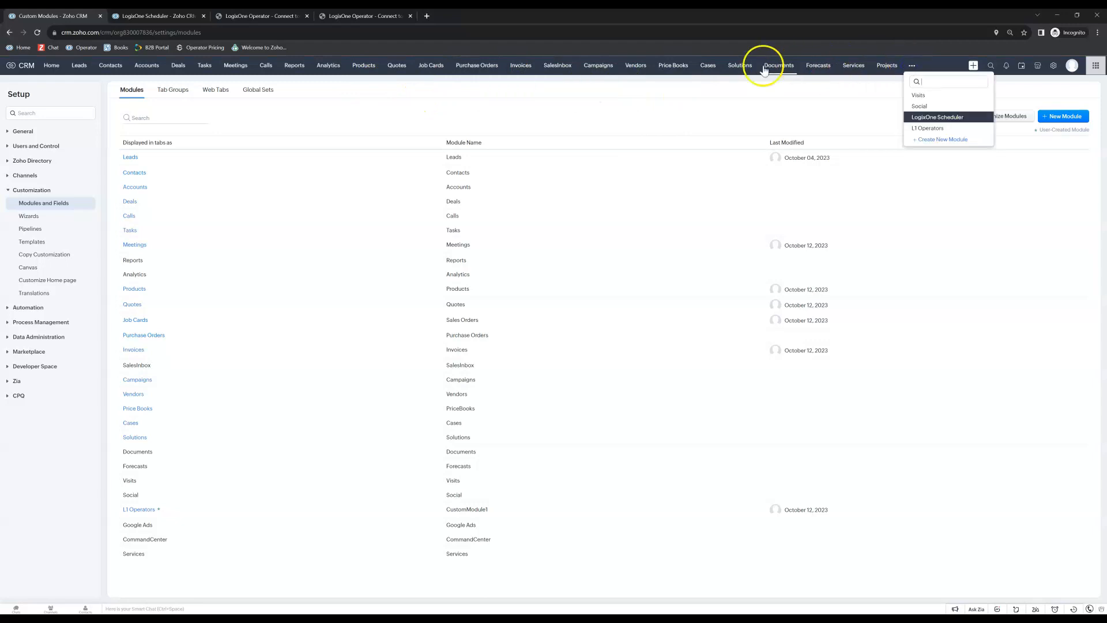
pyautogui.click(428, 67)
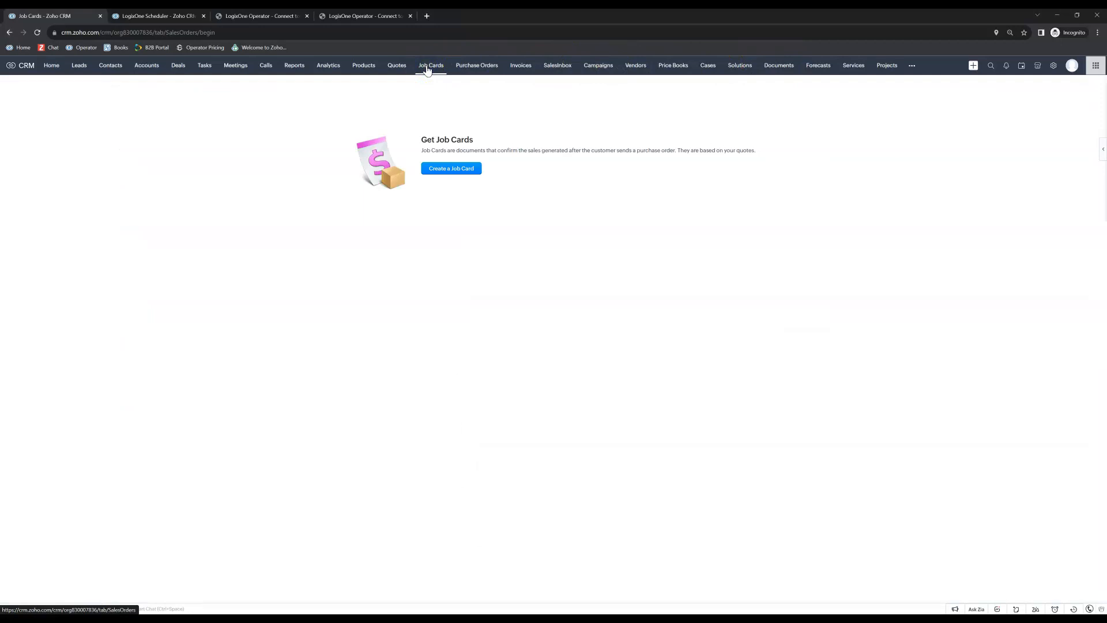
pyautogui.click(466, 171)
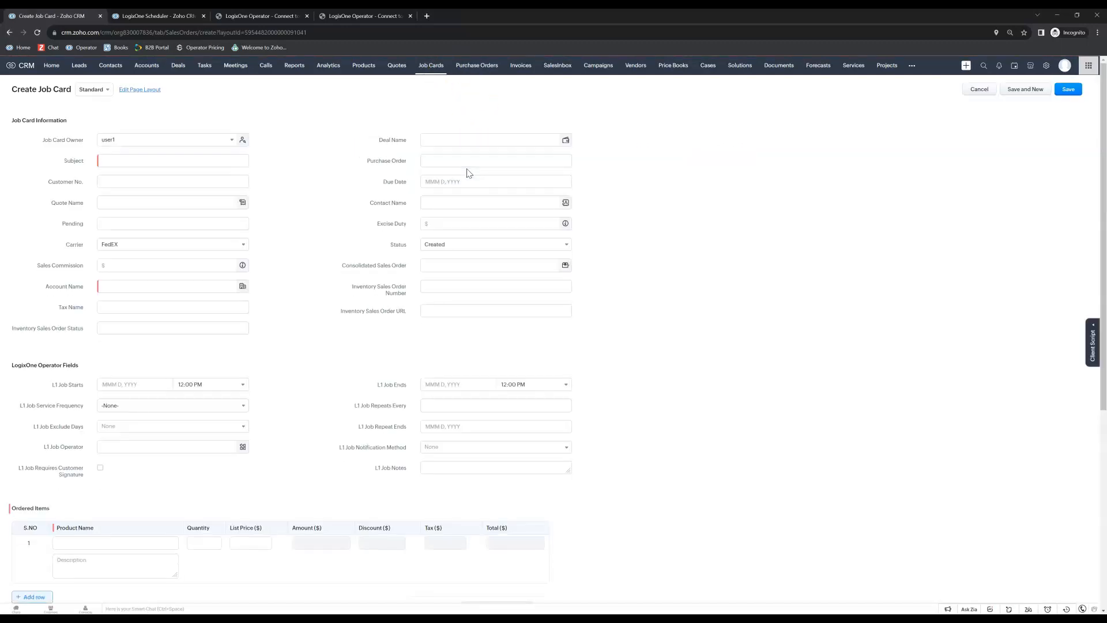
pyautogui.click(121, 162)
pyautogui.scroll(-2, 109, 384)
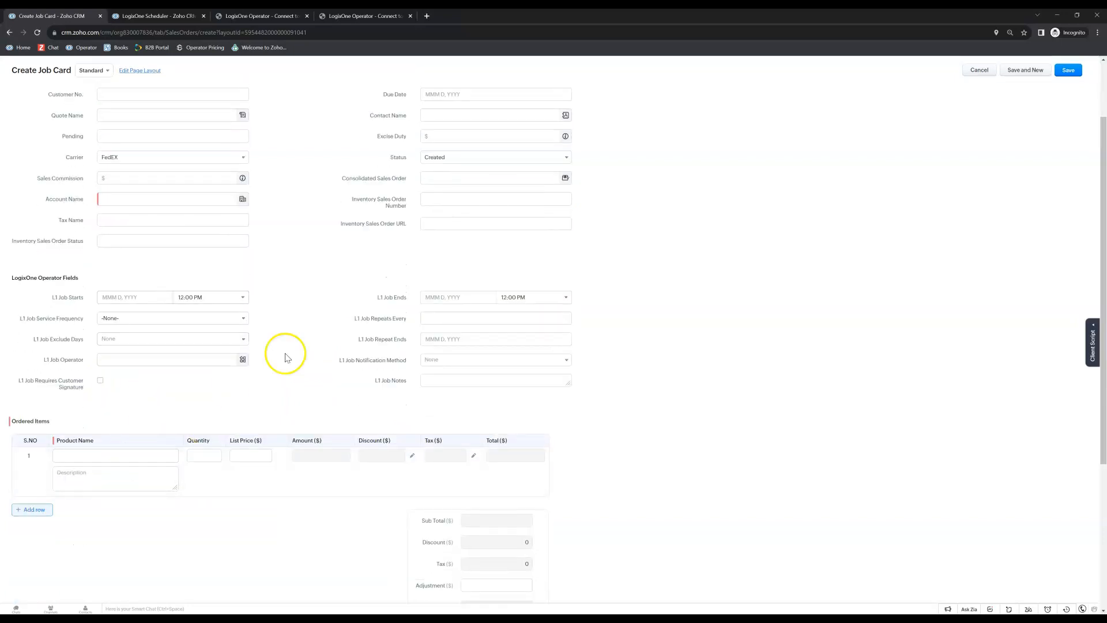
pyautogui.scroll(2, 329, 296)
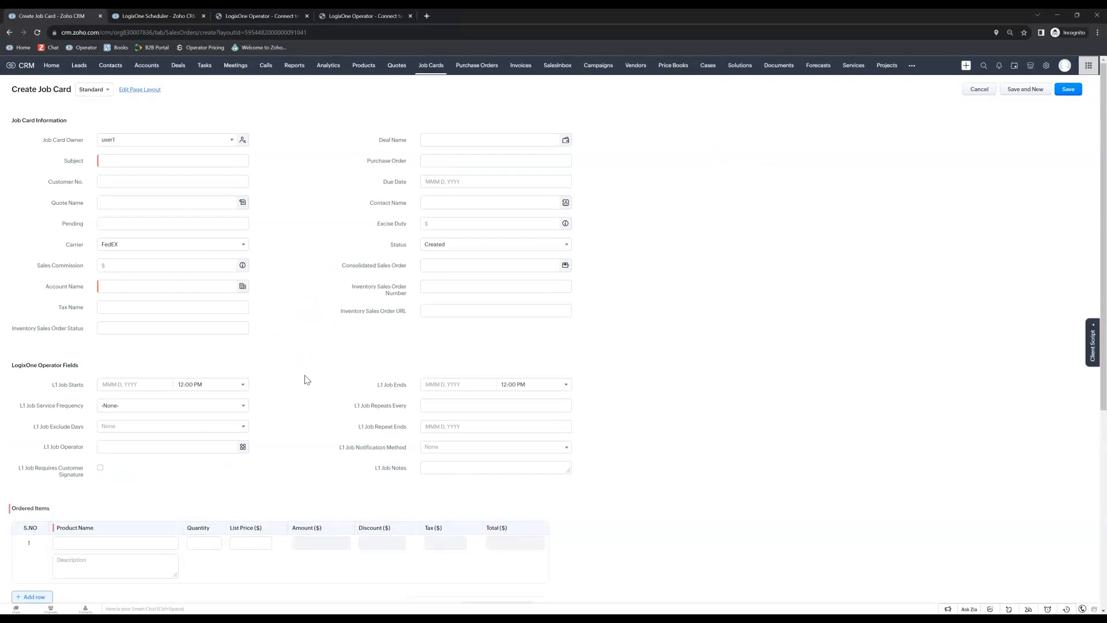
# - Rename the Invoices module to "Completed Jobs" with the singular form "Completed Job"
pyautogui.click(1047, 68)
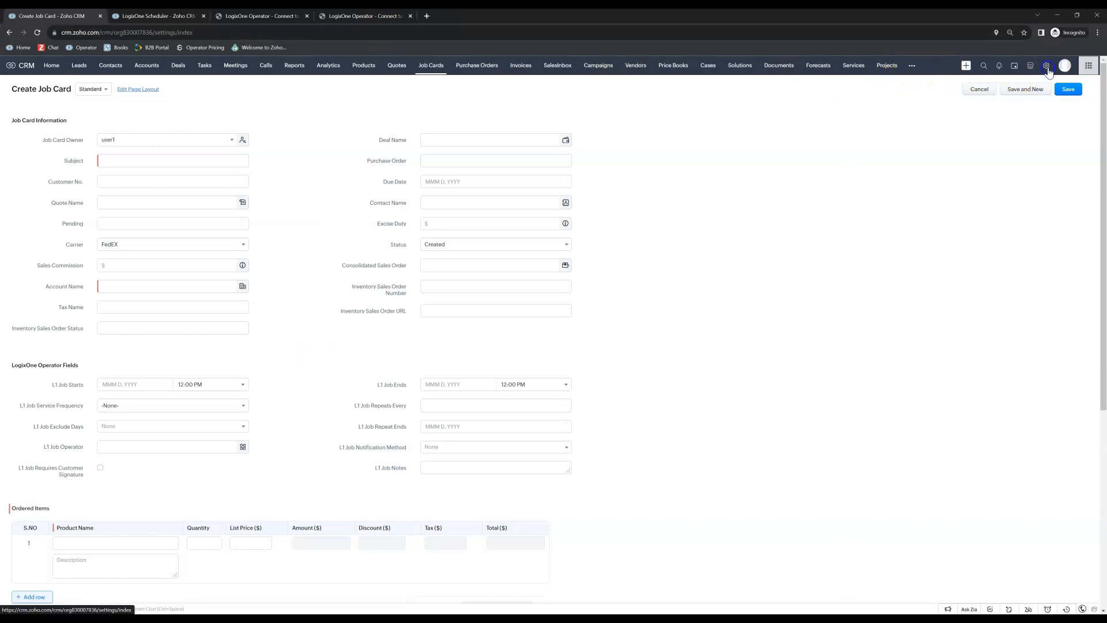
pyautogui.click(756, 132)
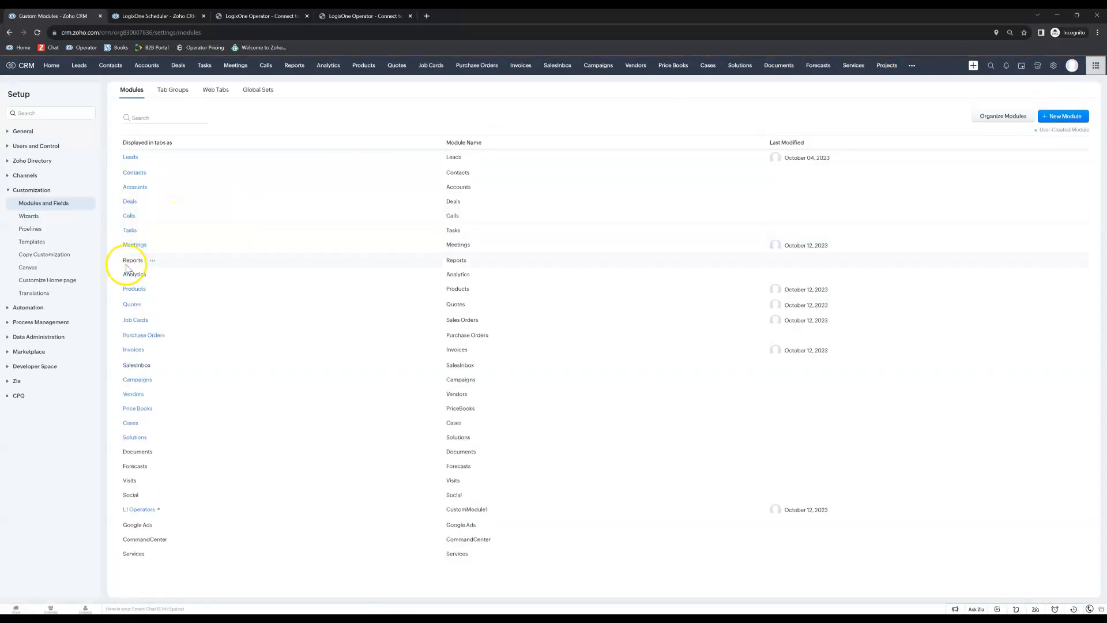
pyautogui.click(153, 353)
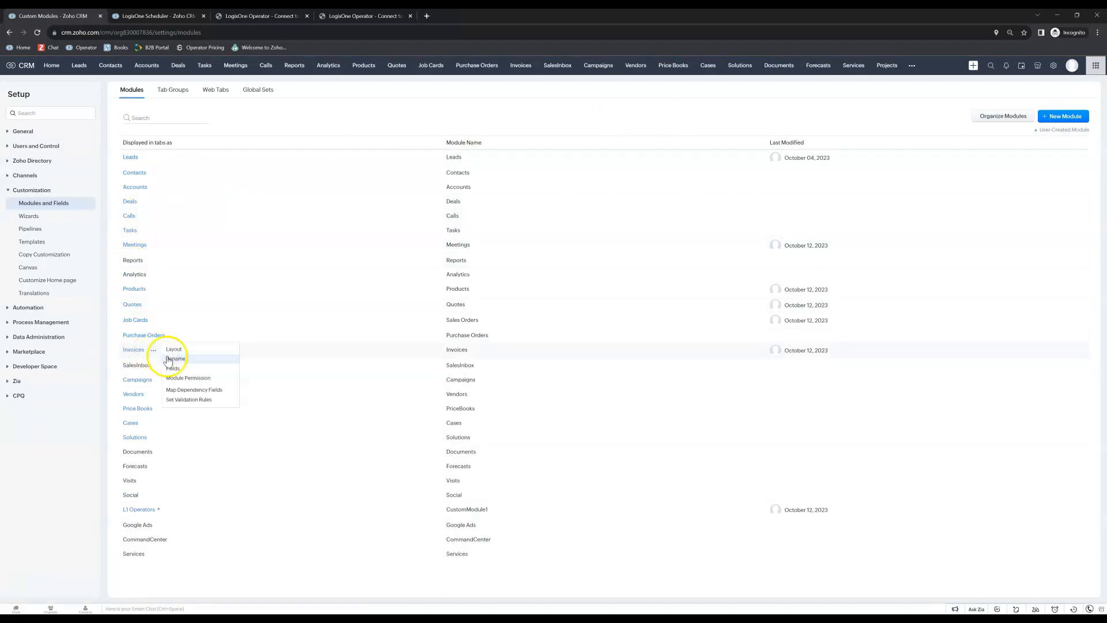
pyautogui.click(173, 358)
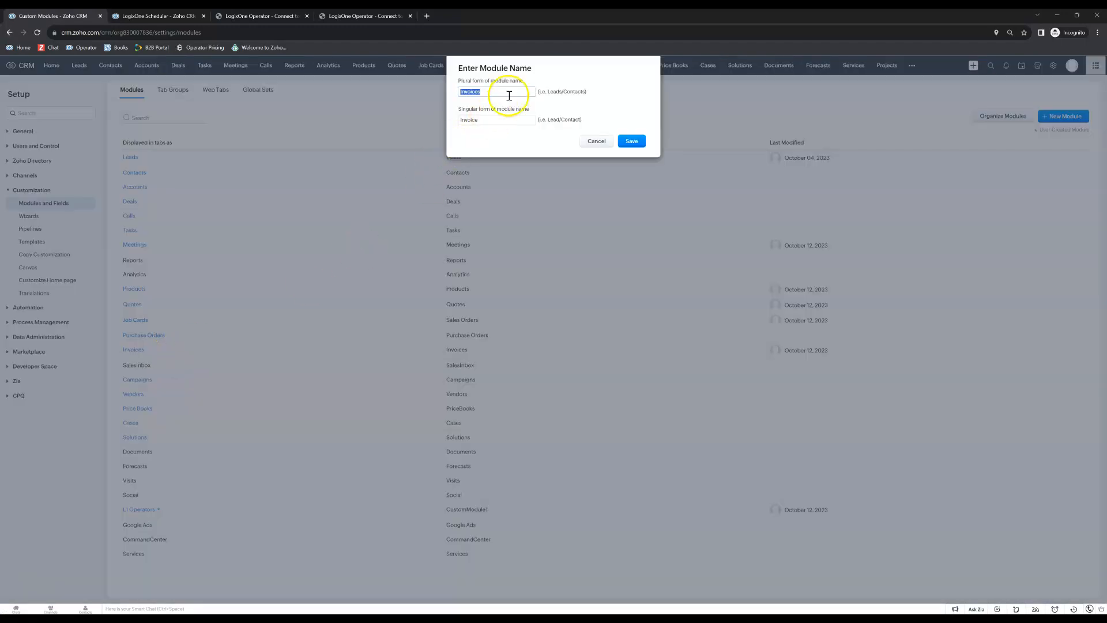
pyautogui.write('Comple')
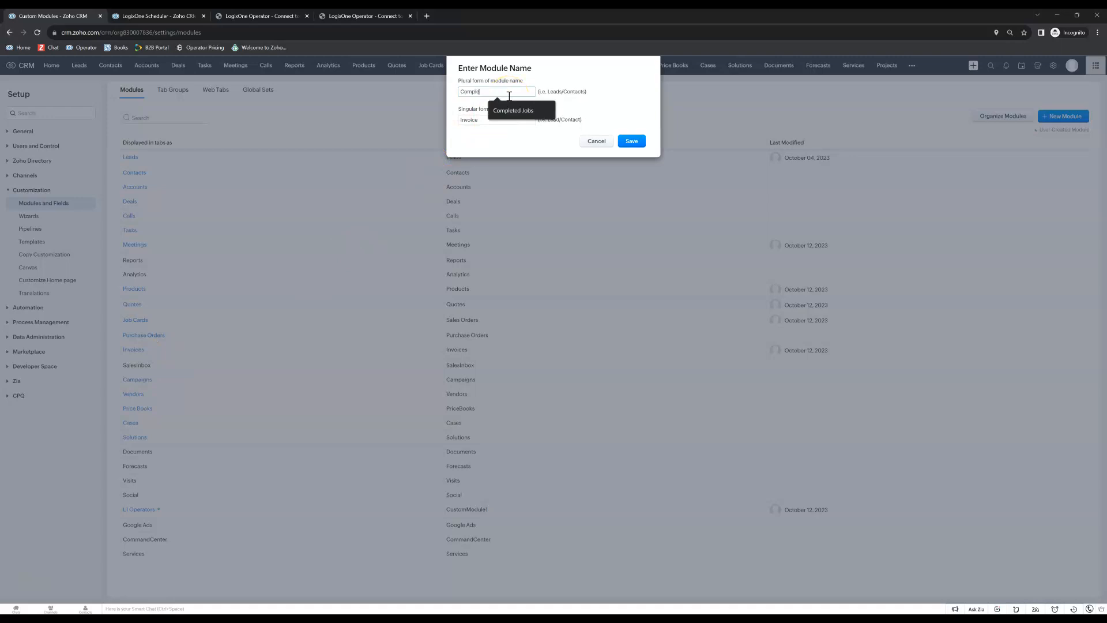
pyautogui.write('ted Jobs')
pyautogui.press('Tab')
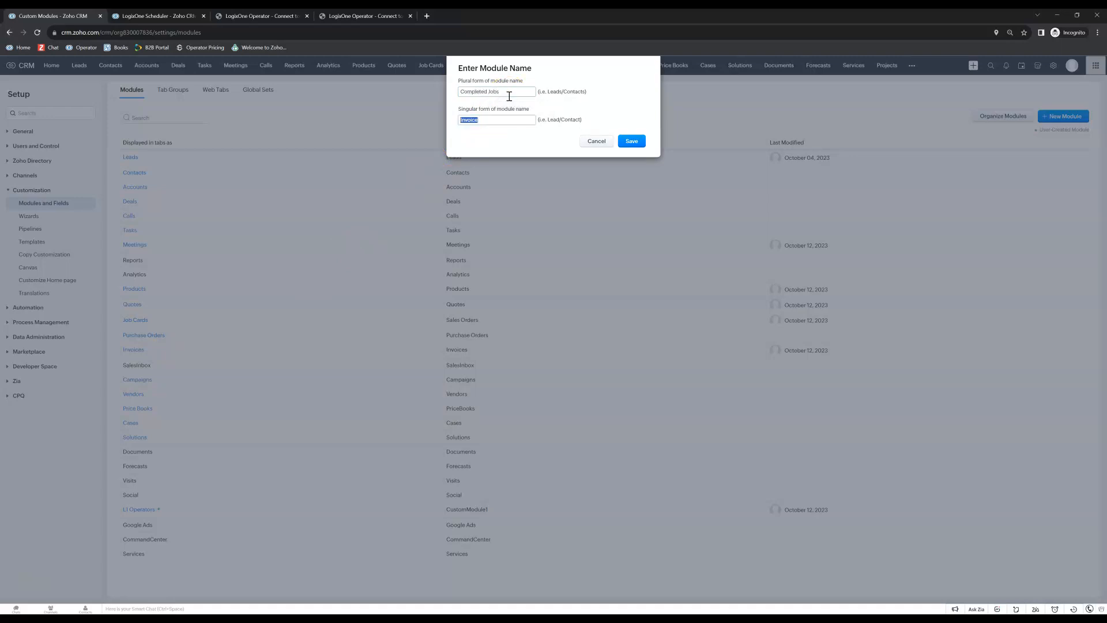
pyautogui.write('Completed Job')
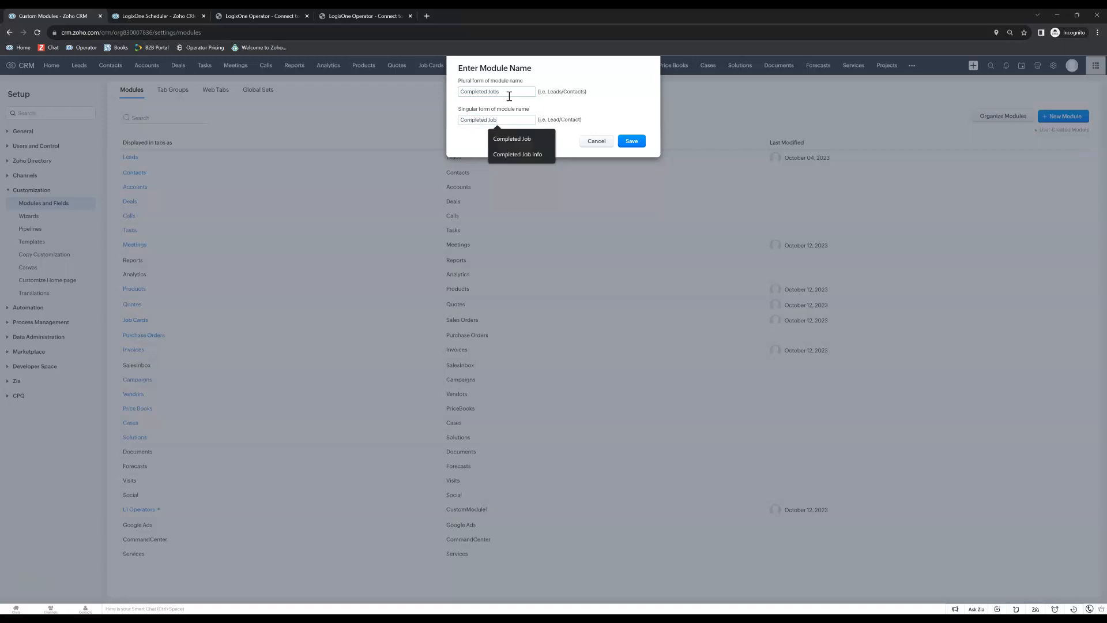
pyautogui.click(631, 140)
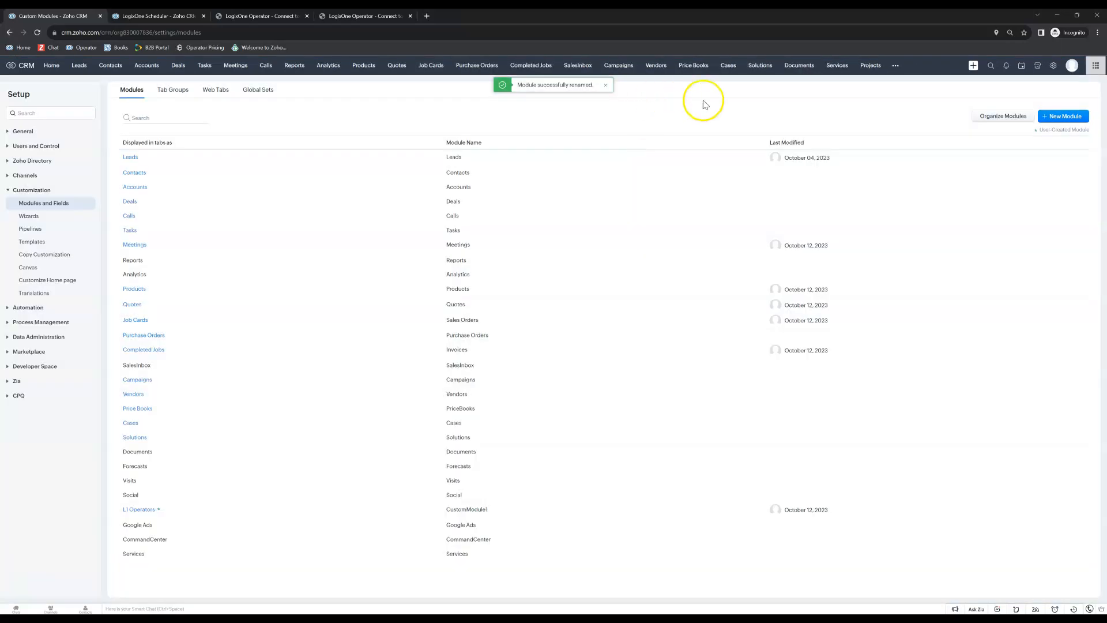
# - Open a new record form in the Completed Jobs module and examine its fields, including the L1 Job fields
pyautogui.click(898, 68)
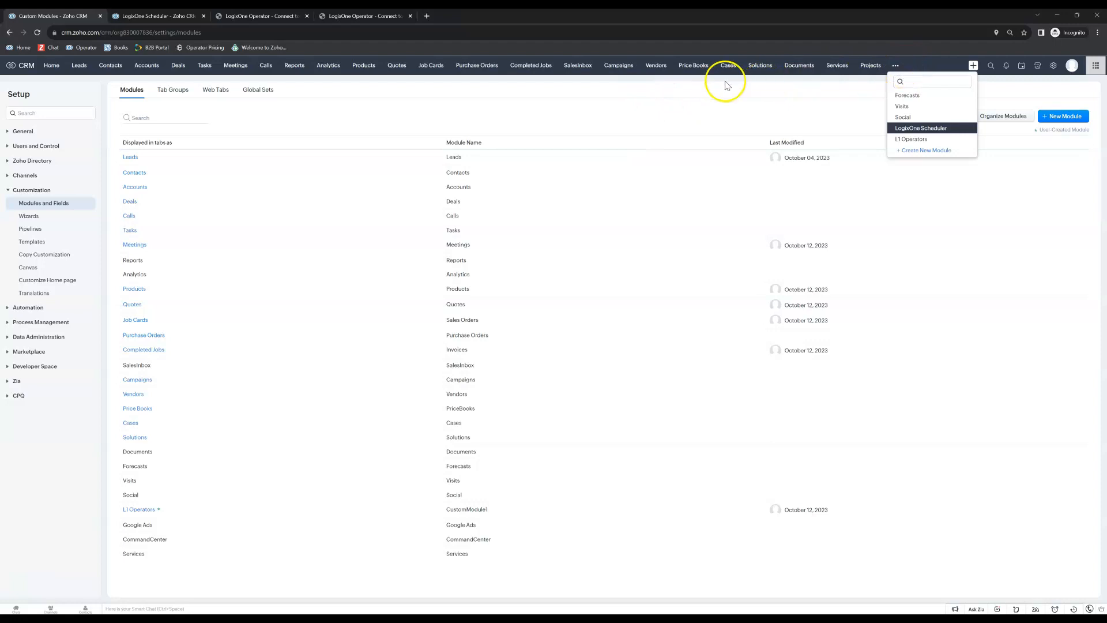
pyautogui.click(532, 67)
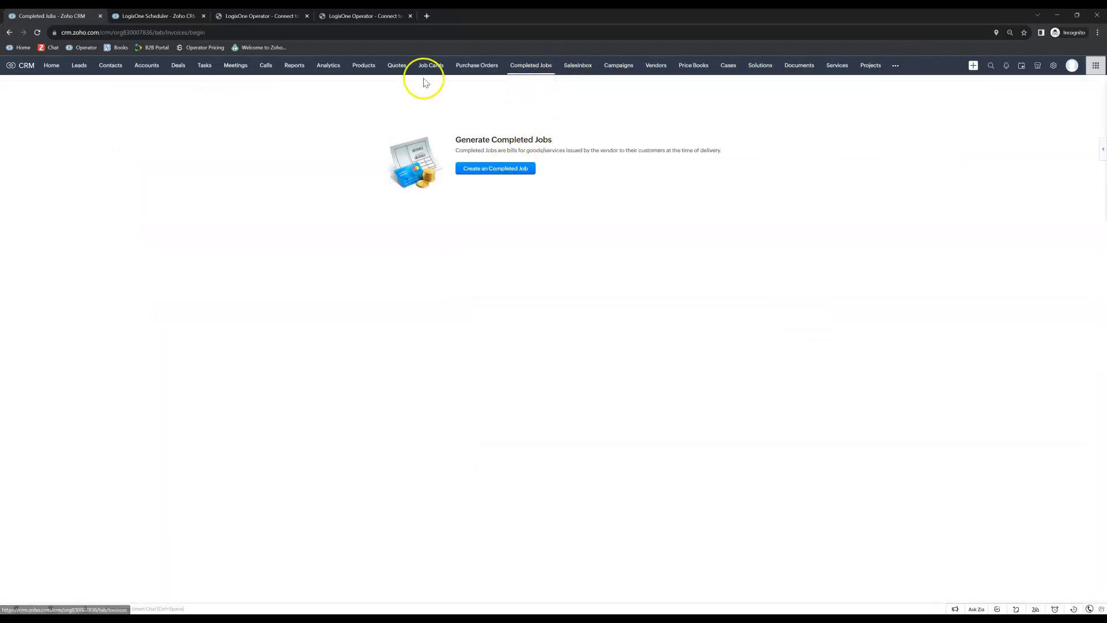
pyautogui.doubleClick(193, 32)
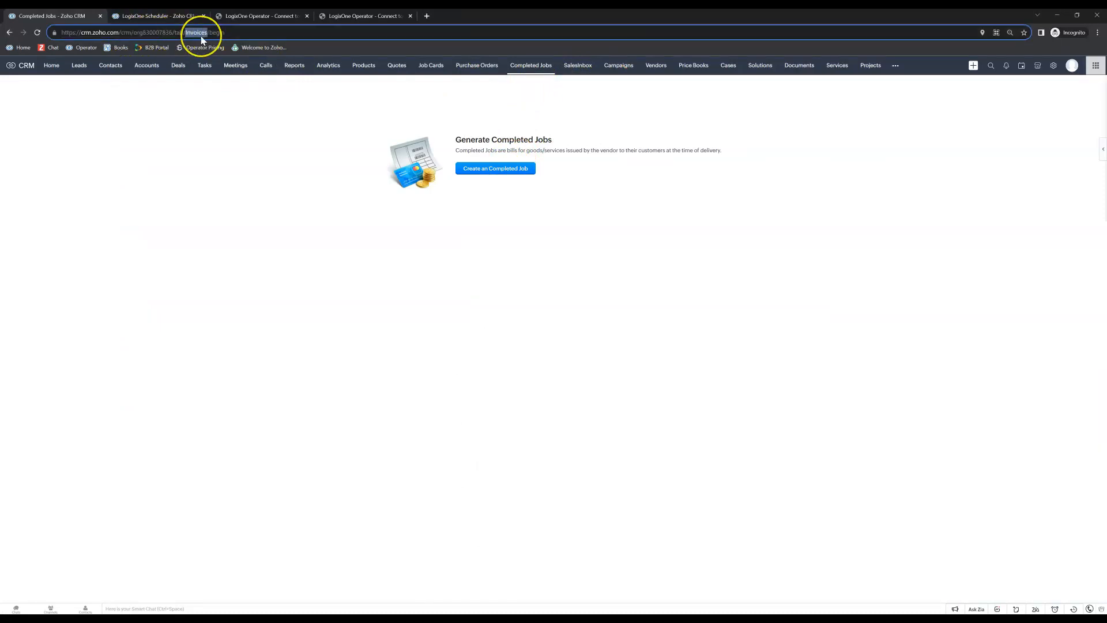
pyautogui.click(515, 167)
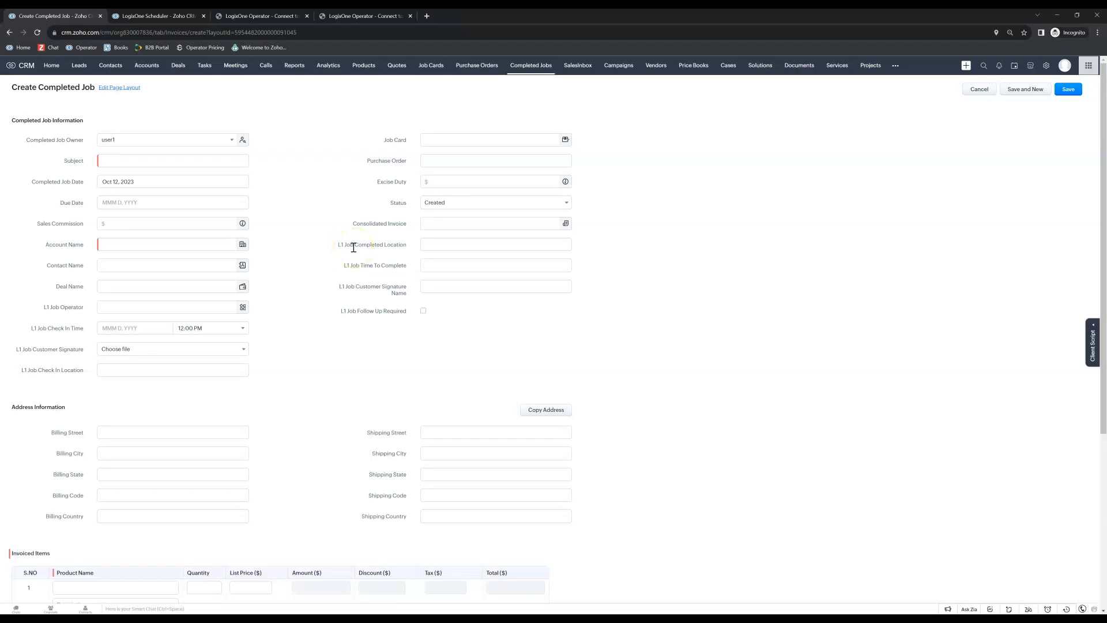
# - Add a section named "LogixOne Operator Fields" below the Completed Job Information section in the module's Standard page layout
pyautogui.click(118, 91)
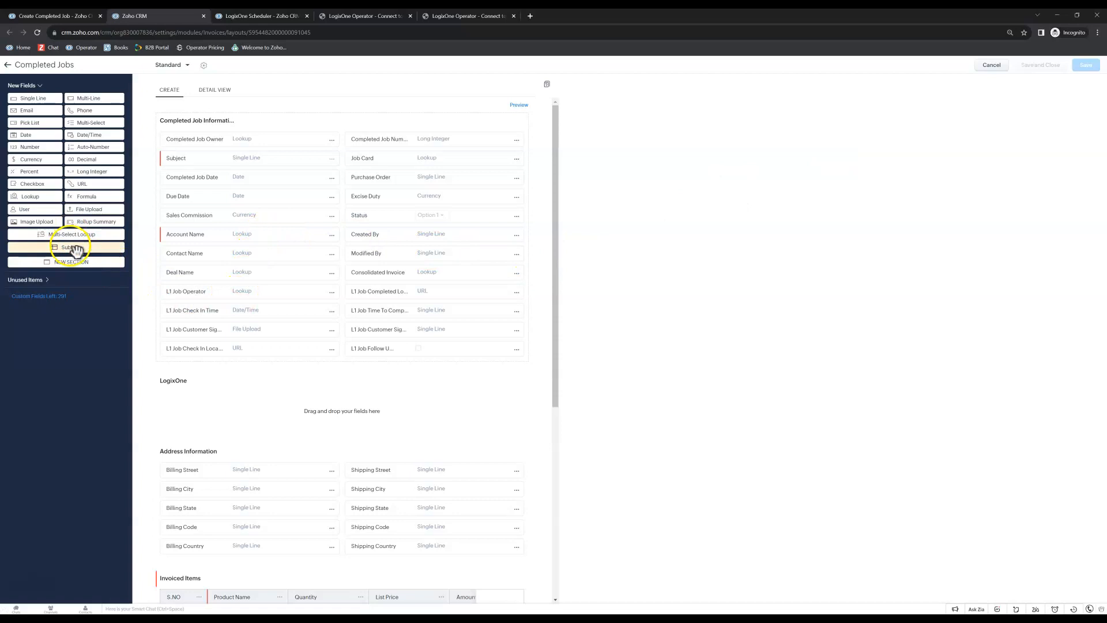
pyautogui.moveTo(72, 260); pyautogui.dragTo(178, 190)
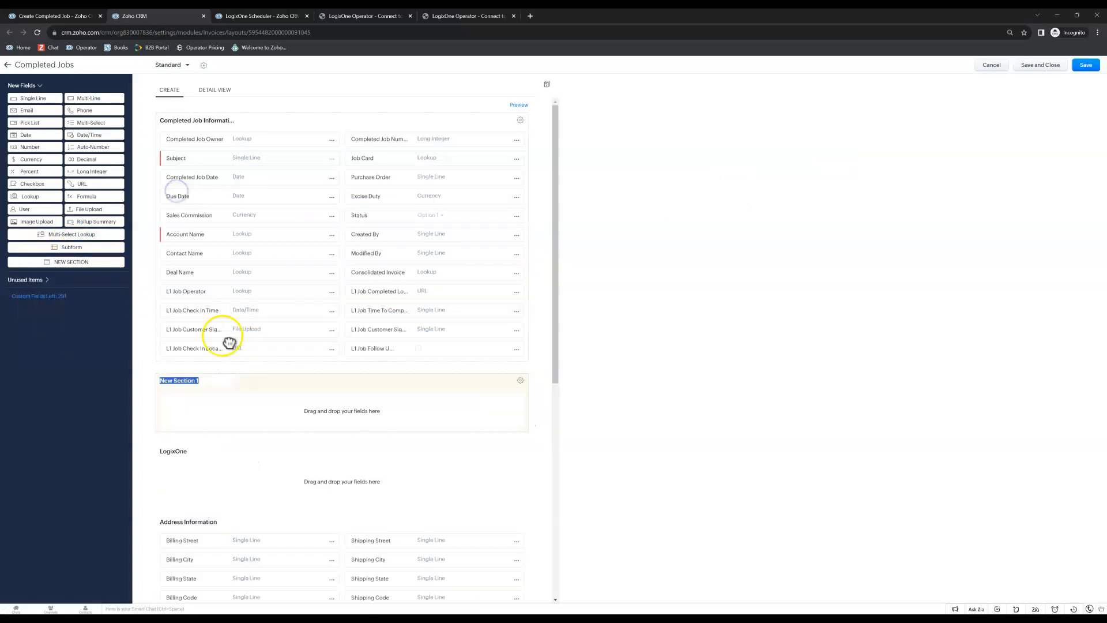
pyautogui.click(519, 450)
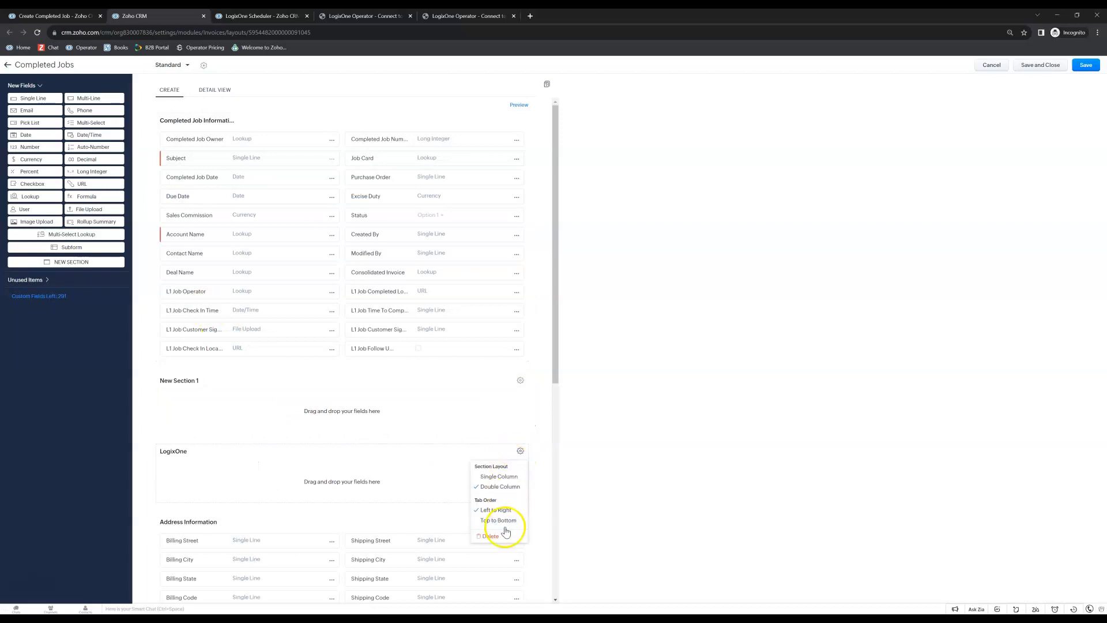
pyautogui.click(499, 532)
pyautogui.click(194, 380)
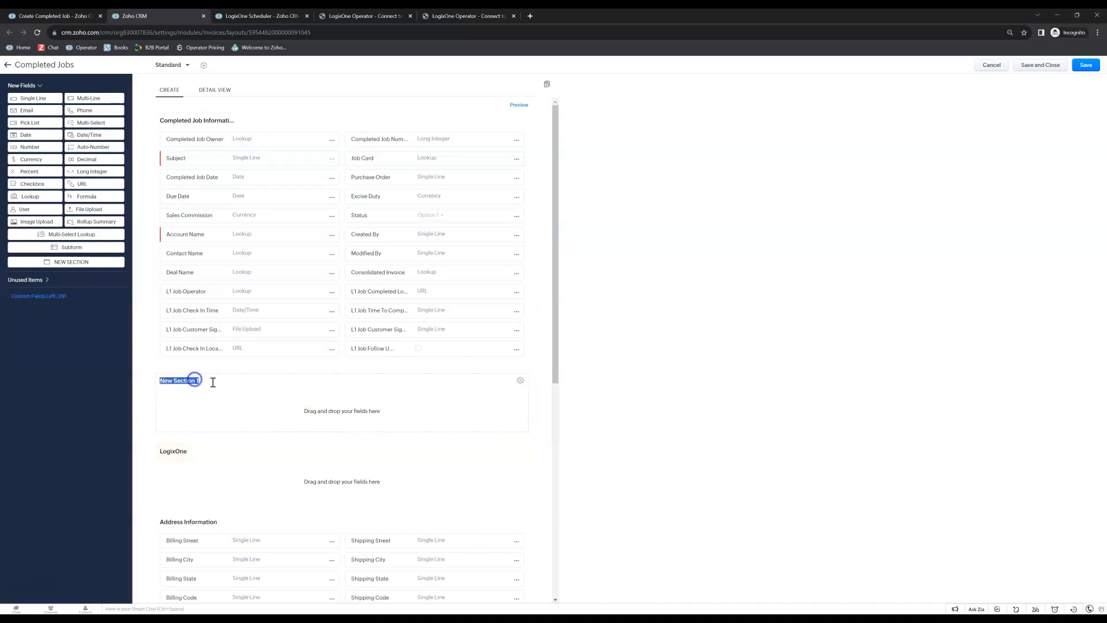
pyautogui.write('LogixOne Operator Fields')
pyautogui.click(206, 354)
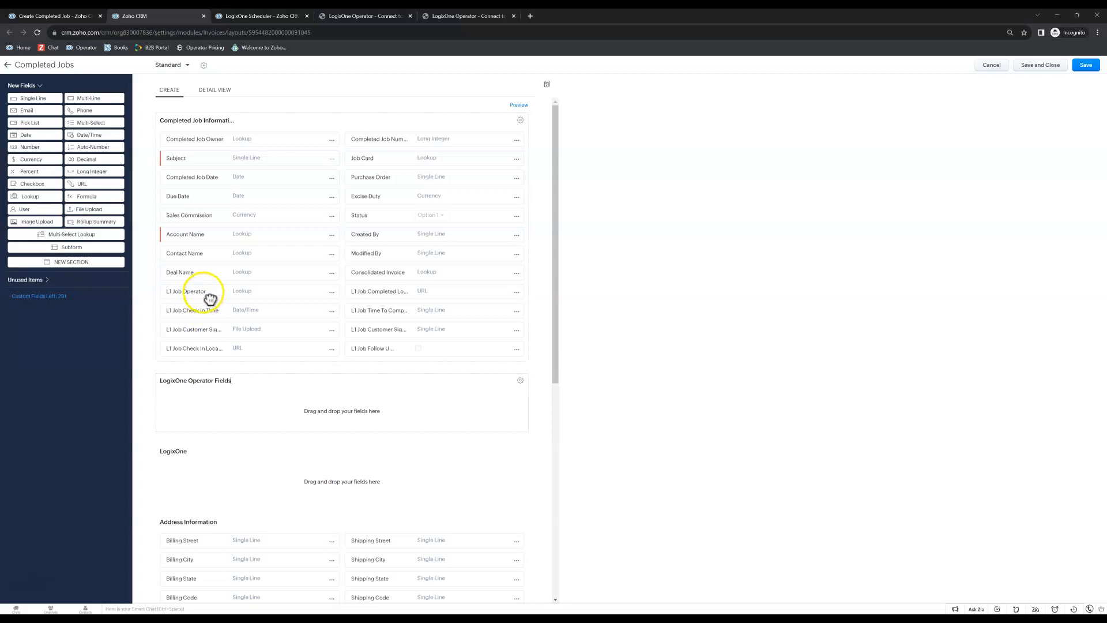
# - Move all L1 Job fields into the LogixOne Operator Fields section, remove the empty LogixOne section and save the Standard layout
pyautogui.moveTo(209, 296); pyautogui.dragTo(212, 398)
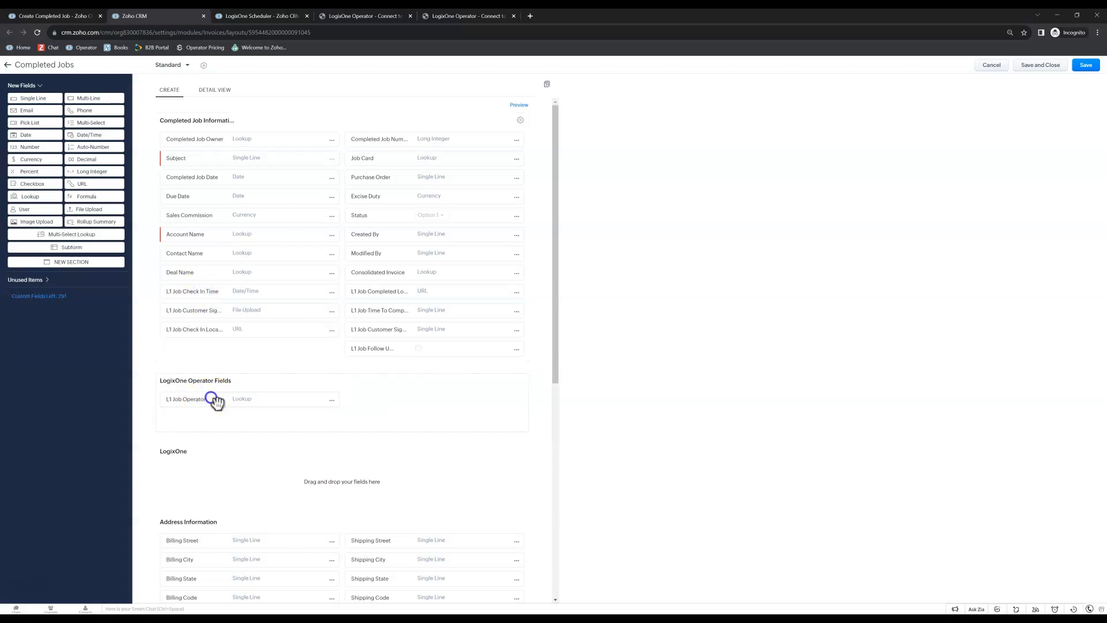
pyautogui.moveTo(214, 296); pyautogui.dragTo(212, 408)
pyautogui.moveTo(215, 309); pyautogui.dragTo(388, 394)
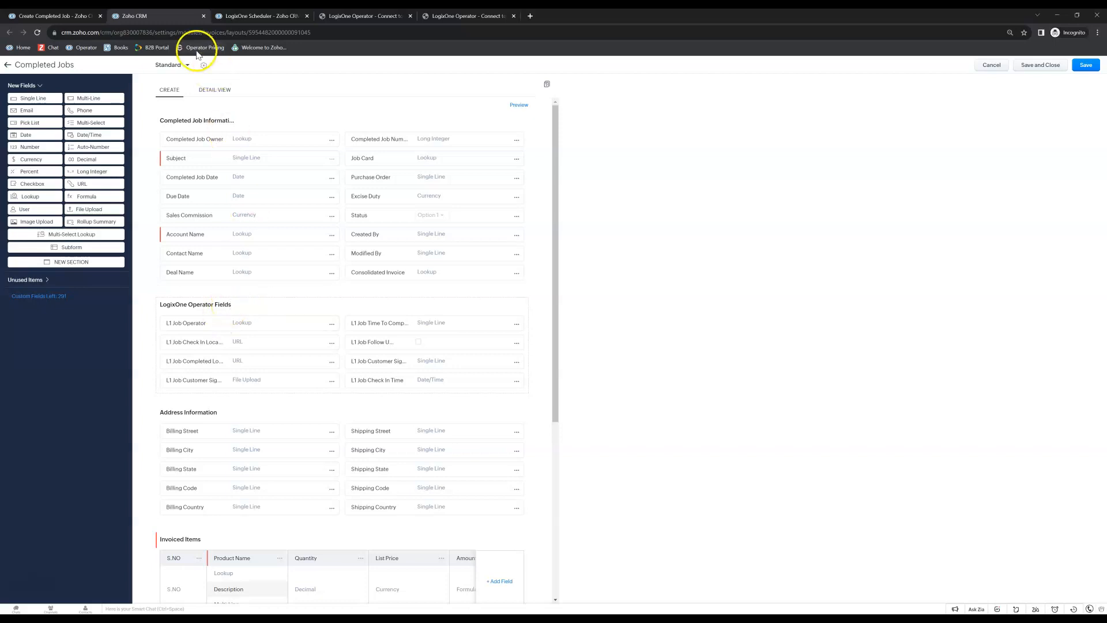
pyautogui.click(1086, 66)
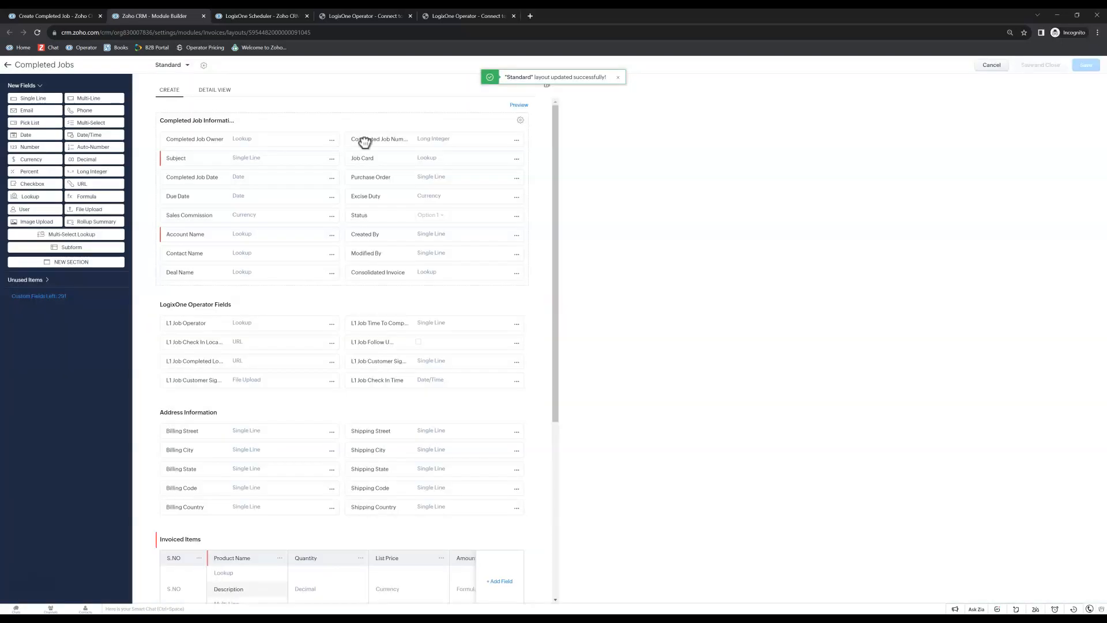
# - Check the Completed Jobs layout list and open a new record form in the L1 Operators module to examine its fields
pyautogui.click(187, 64)
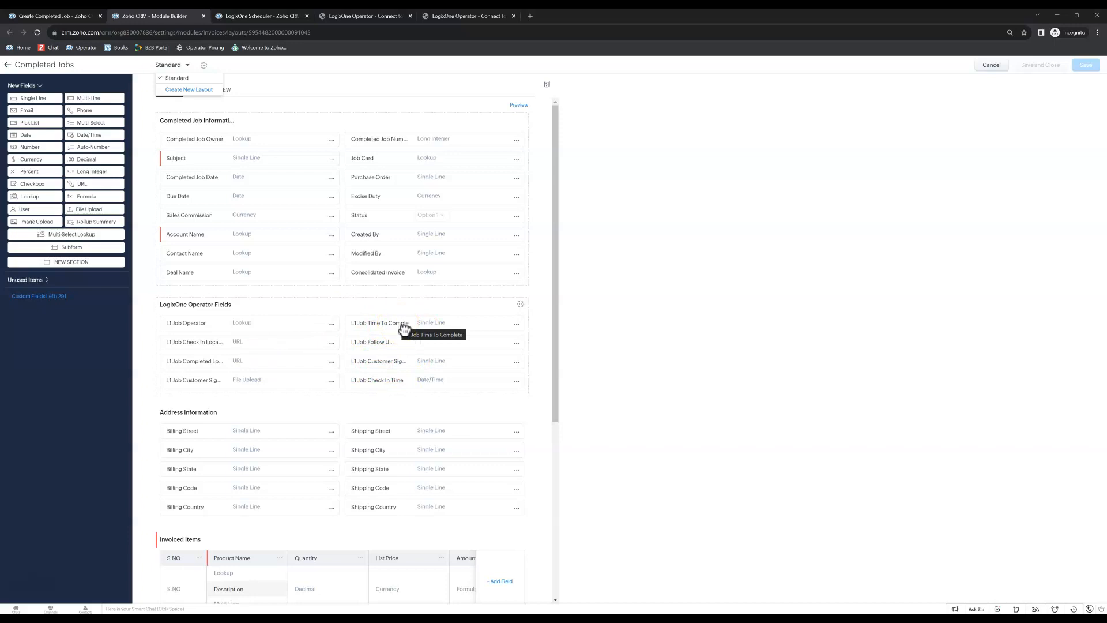
pyautogui.click(6, 66)
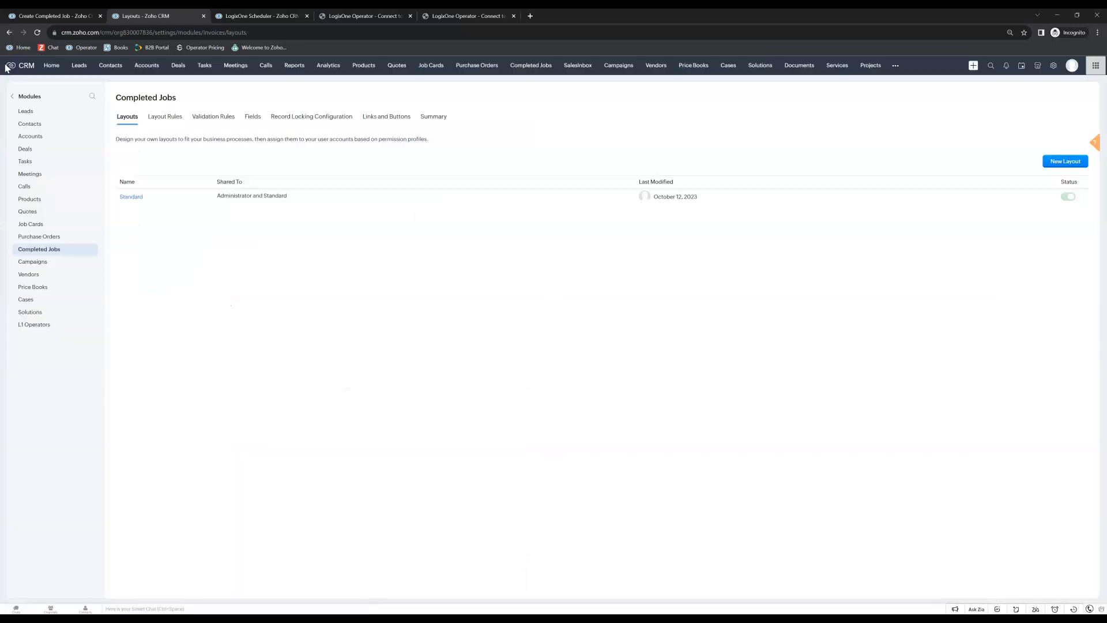
pyautogui.click(895, 65)
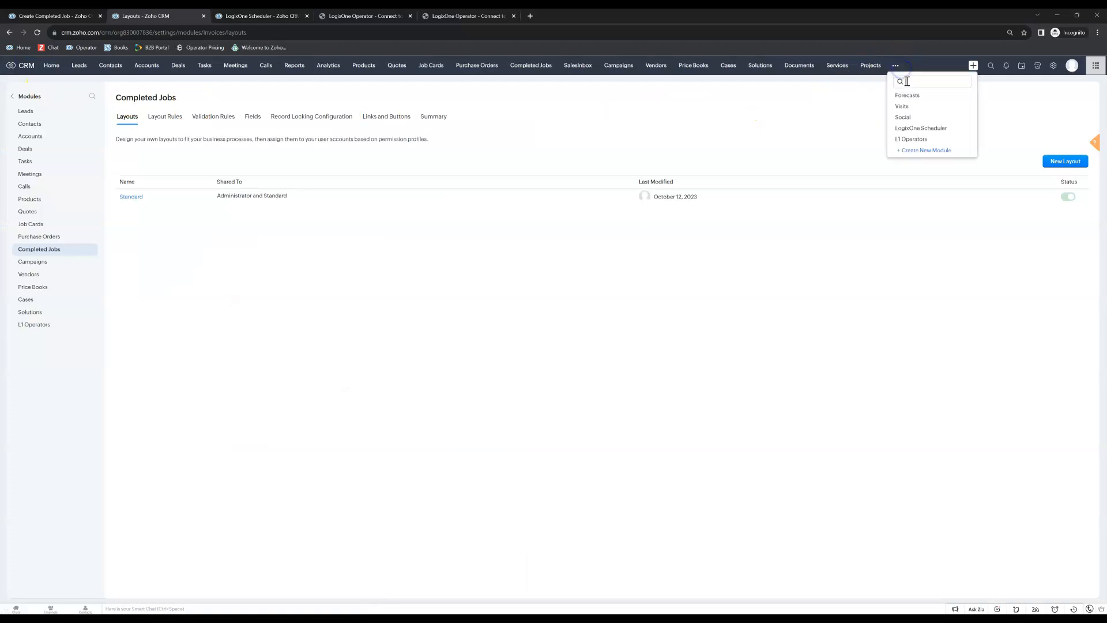
pyautogui.click(913, 140)
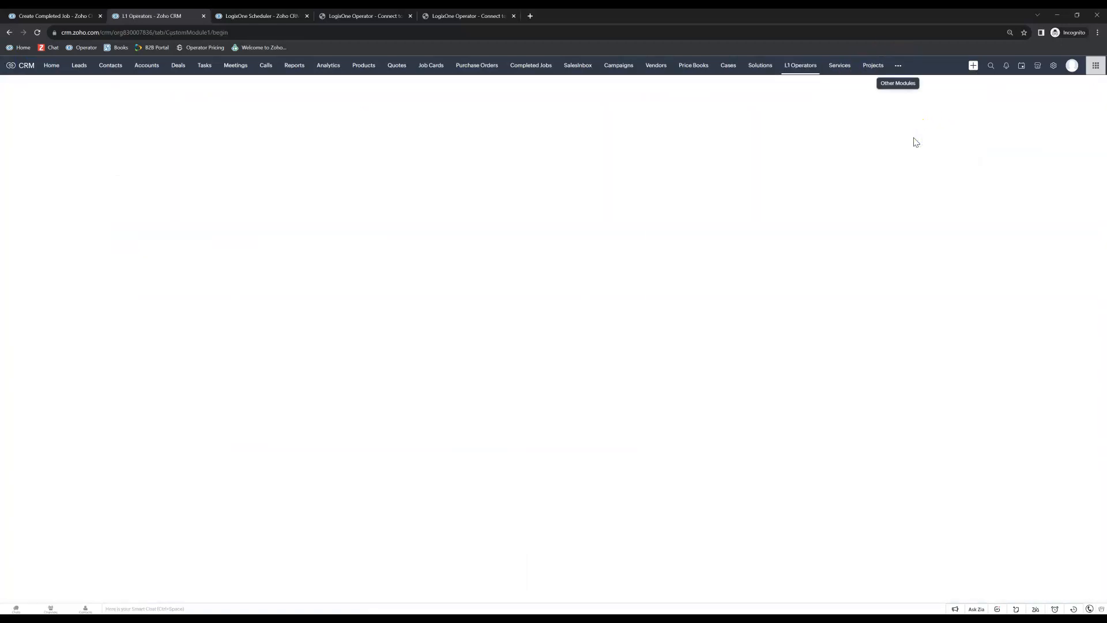
pyautogui.click(551, 173)
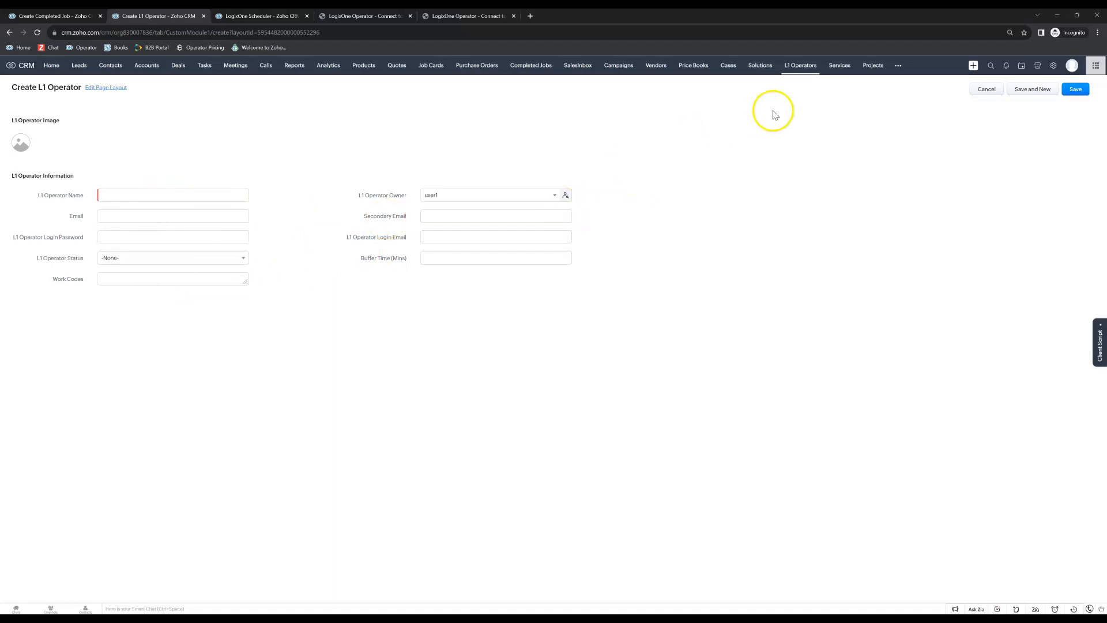
# - Add a Phone field named "Operator Mobile Number" beside Work Codes in the L1 Operators Standard page layout
pyautogui.click(101, 88)
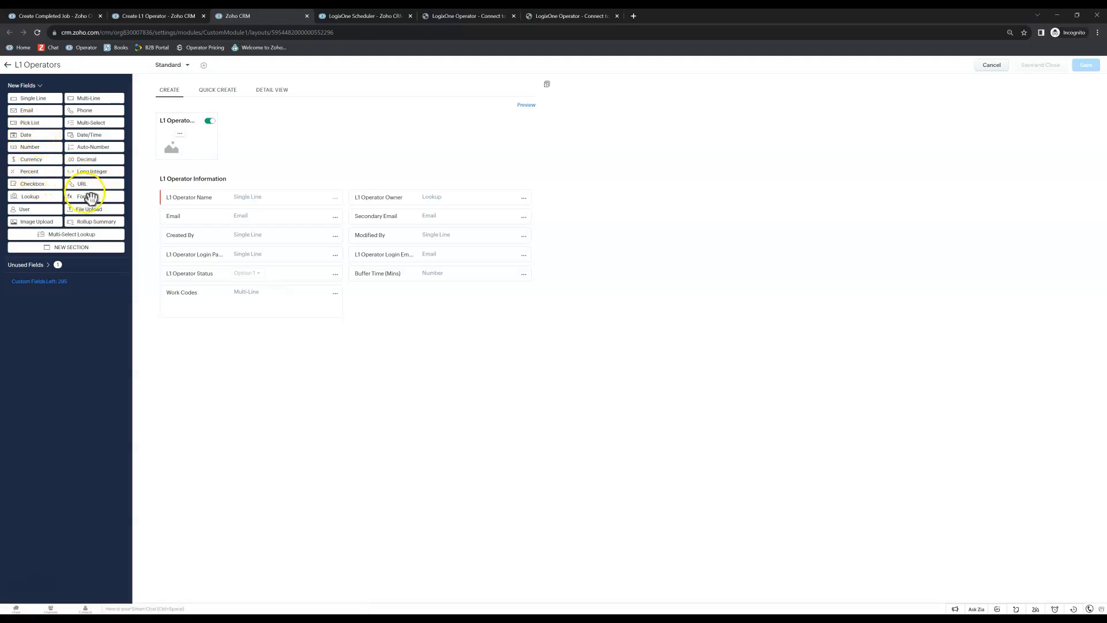
pyautogui.moveTo(83, 110); pyautogui.dragTo(348, 296)
pyautogui.write('Operator Mobile N')
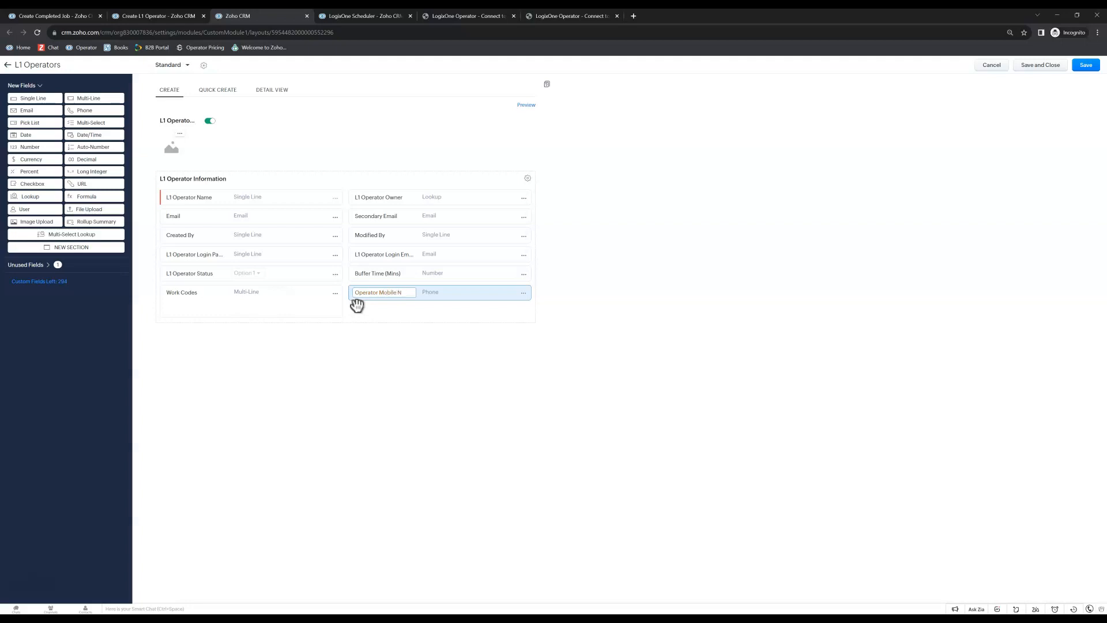
pyautogui.write('umber')
pyautogui.click(381, 314)
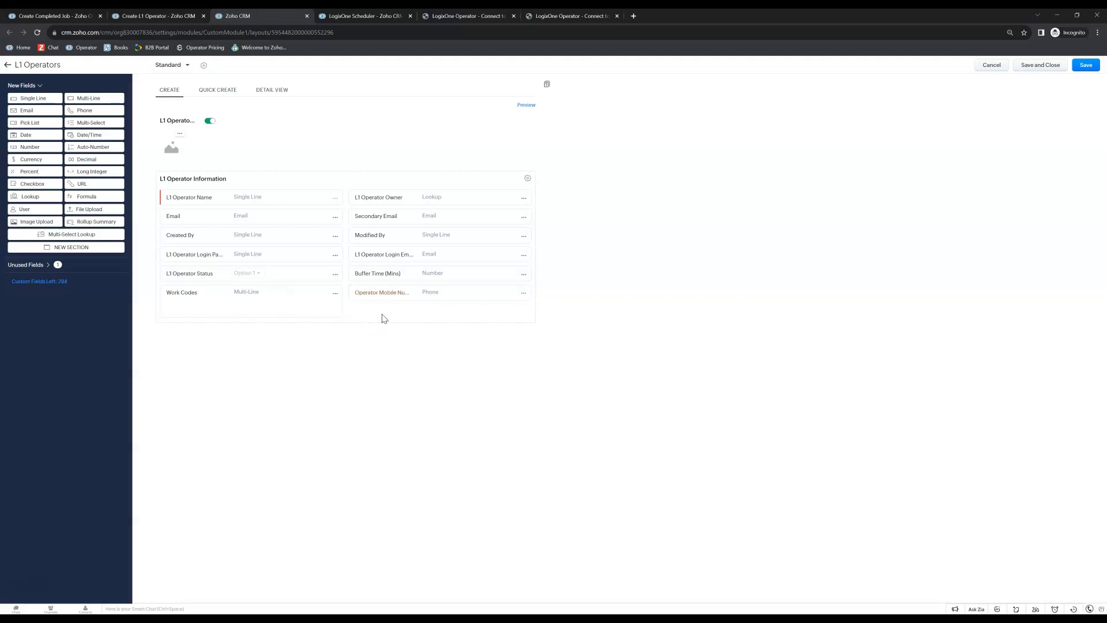
pyautogui.click(358, 368)
pyautogui.click(383, 307)
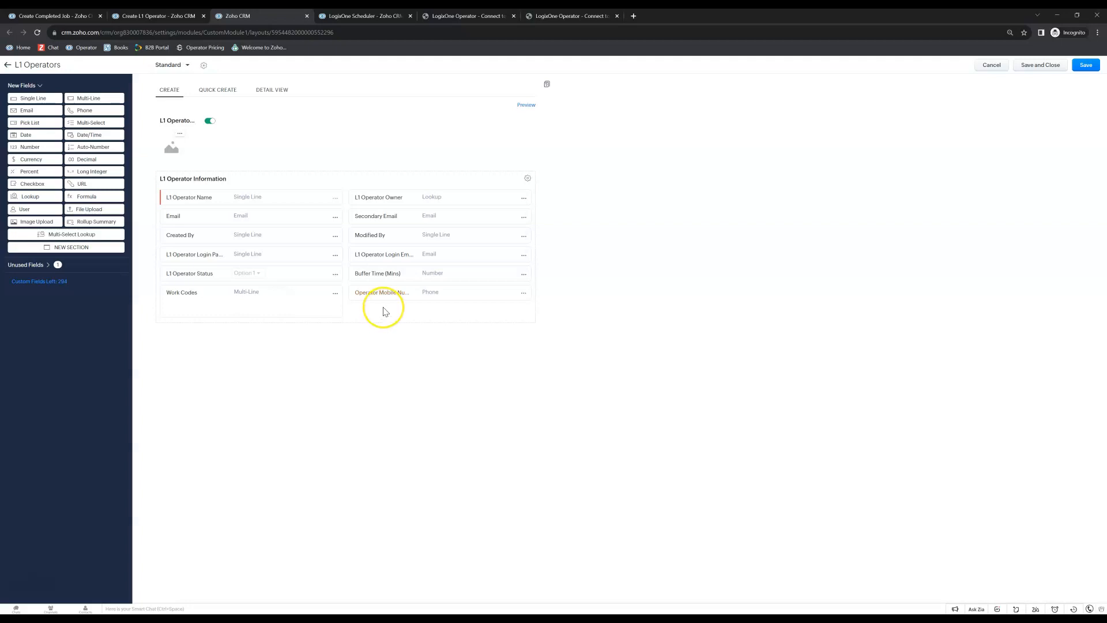